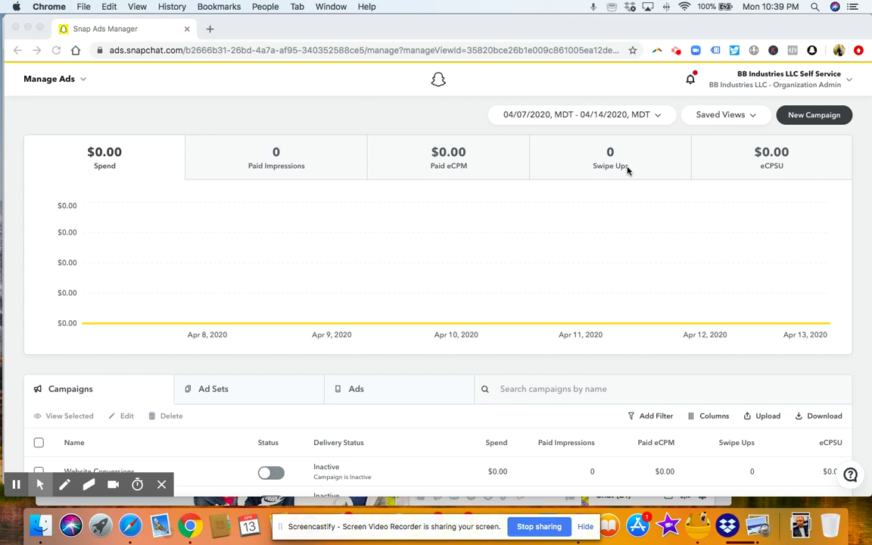
# Drop open the Snap Ads Manager navigation menu from the Manage Ads title.
pyautogui.click(82, 81)
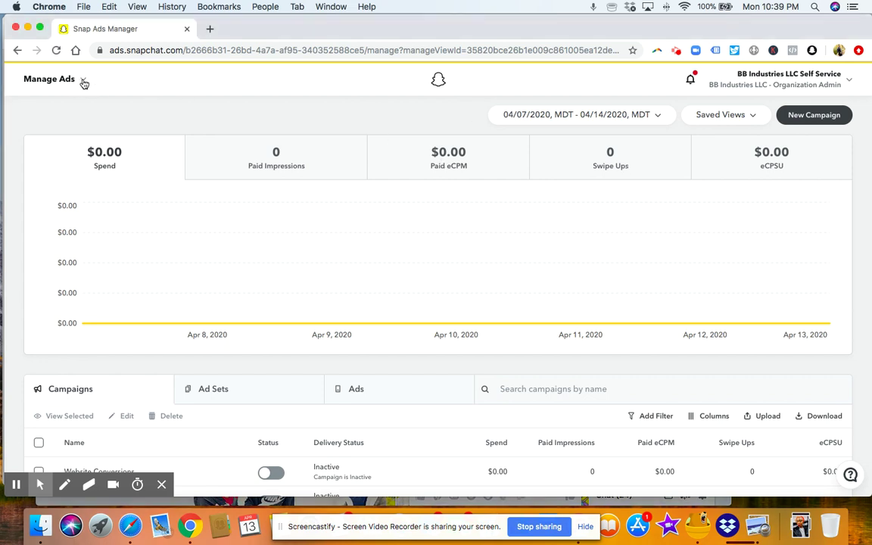
pyautogui.click(83, 80)
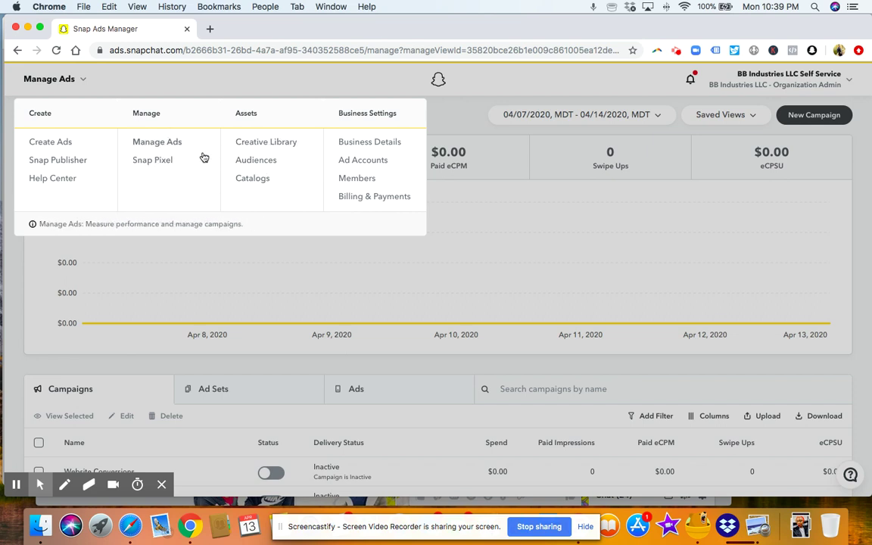
# Go to the Snap Pixel page and scroll through its Set up Pixel code instructions.
pyautogui.click(152, 163)
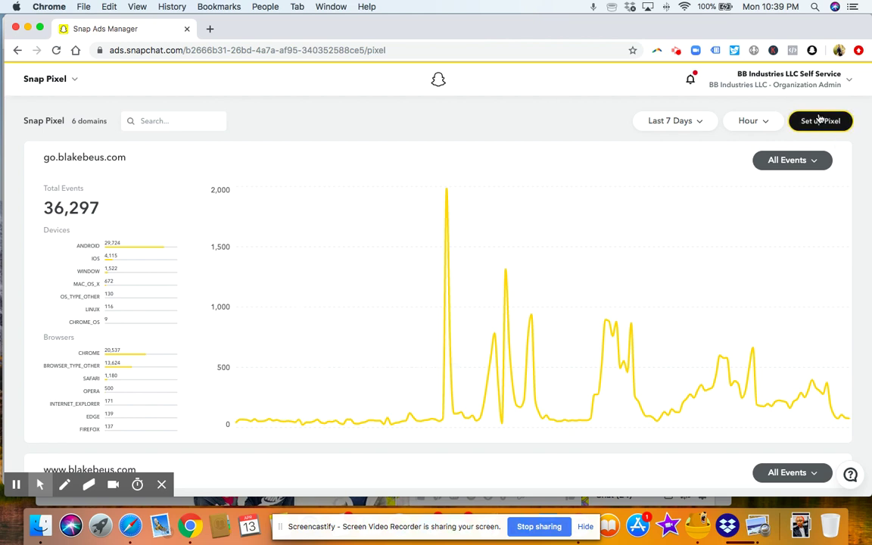
pyautogui.click(820, 122)
pyautogui.scroll(-2, 526, 224)
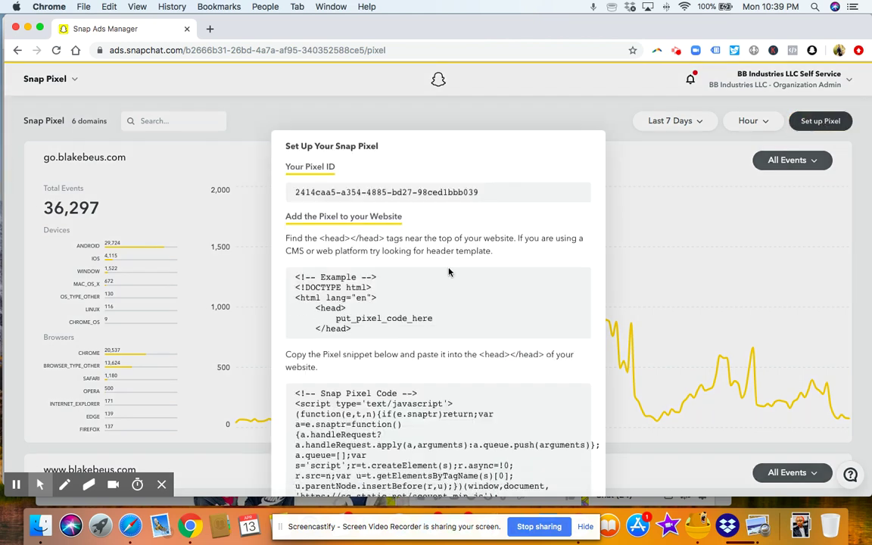
pyautogui.moveTo(362, 378)
pyautogui.scroll(-3, 381, 352)
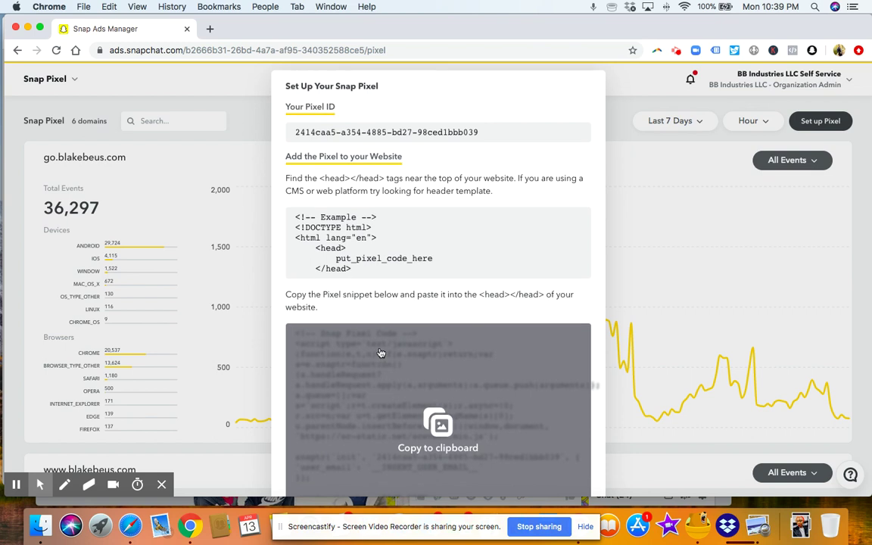
pyautogui.scroll(-4, 465, 349)
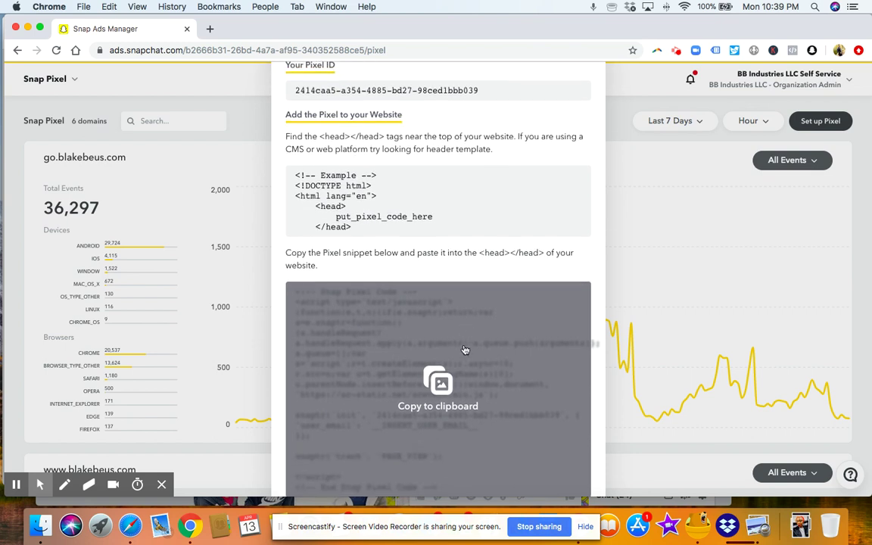
pyautogui.scroll(-4, 465, 349)
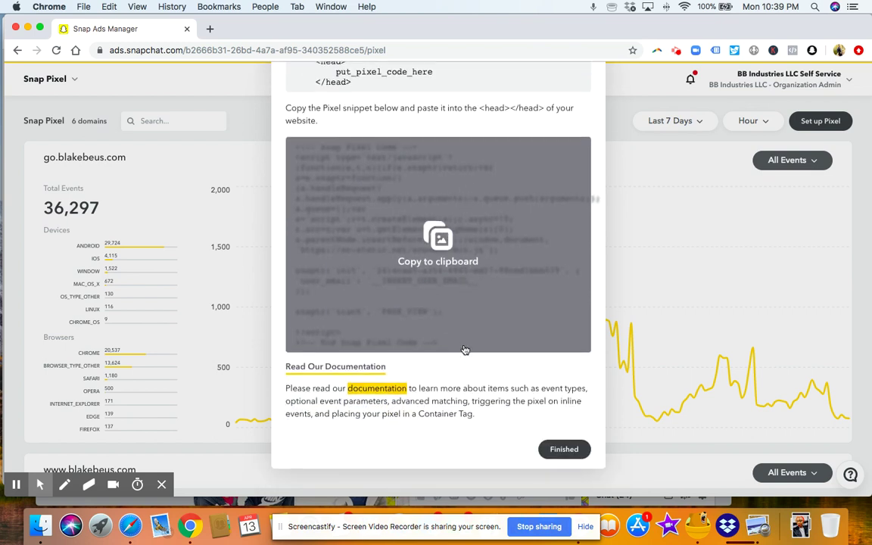
# Close the pixel setup dialog and reopen the navigation menu.
pyautogui.scroll(10, 434, 309)
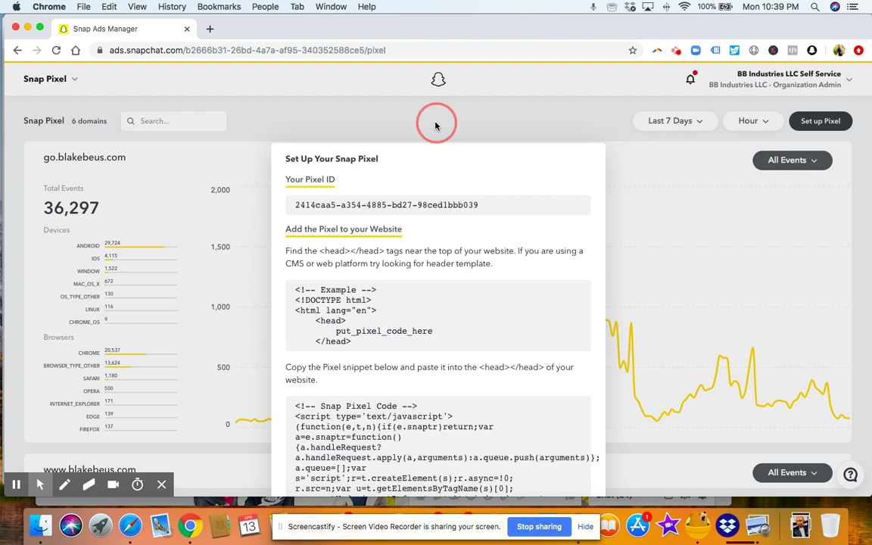
pyautogui.click(436, 125)
pyautogui.click(73, 81)
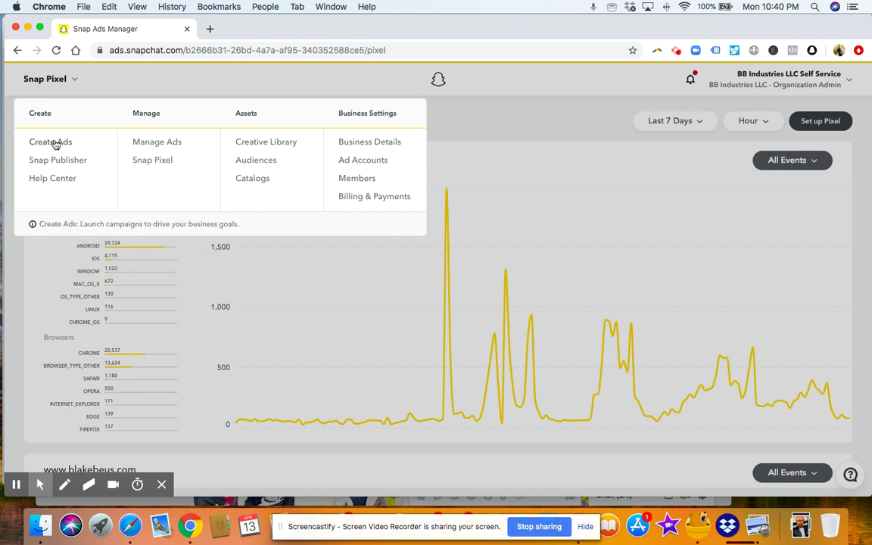
# Start an Advanced Create campaign with the Video Views objective.
pyautogui.click(53, 142)
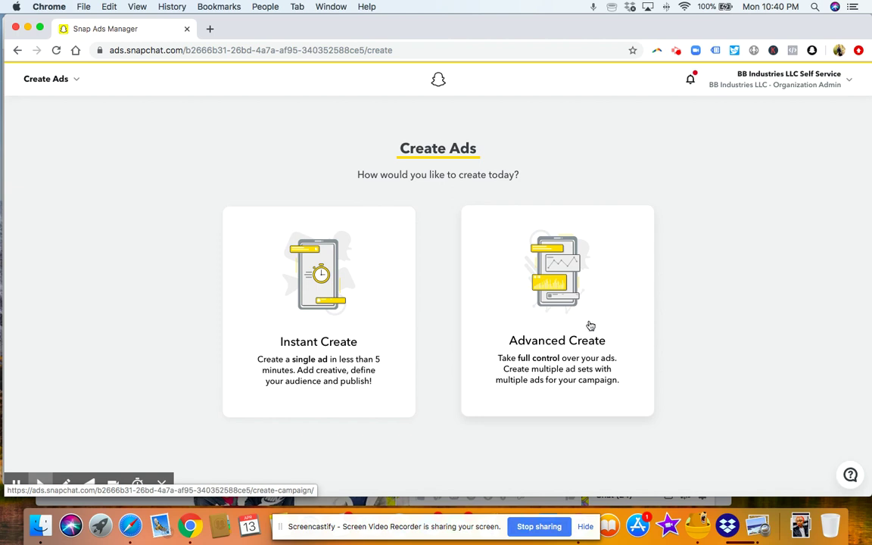
pyautogui.click(589, 325)
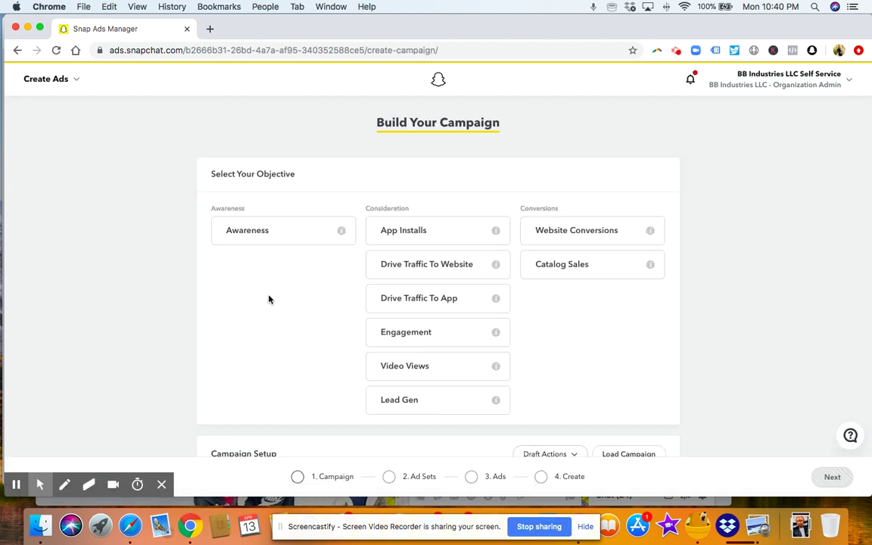
pyautogui.scroll(-1, 253, 313)
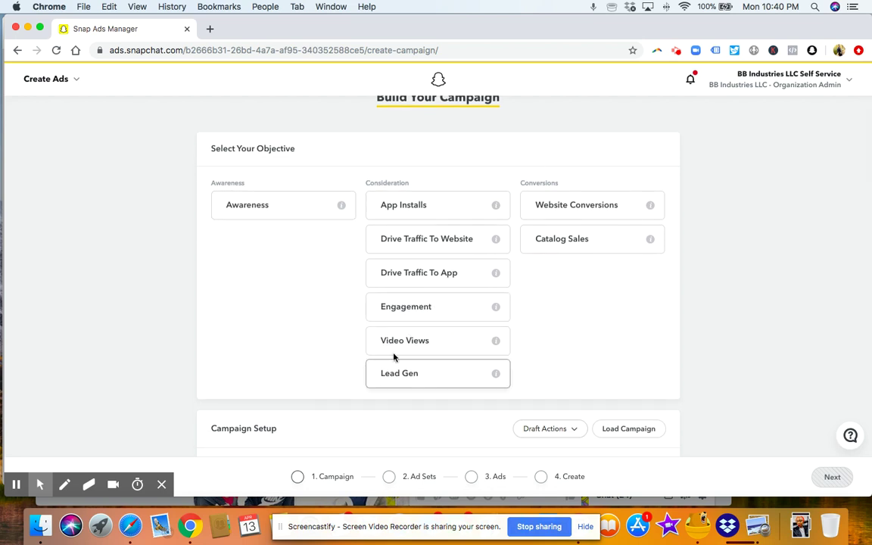
pyautogui.click(436, 345)
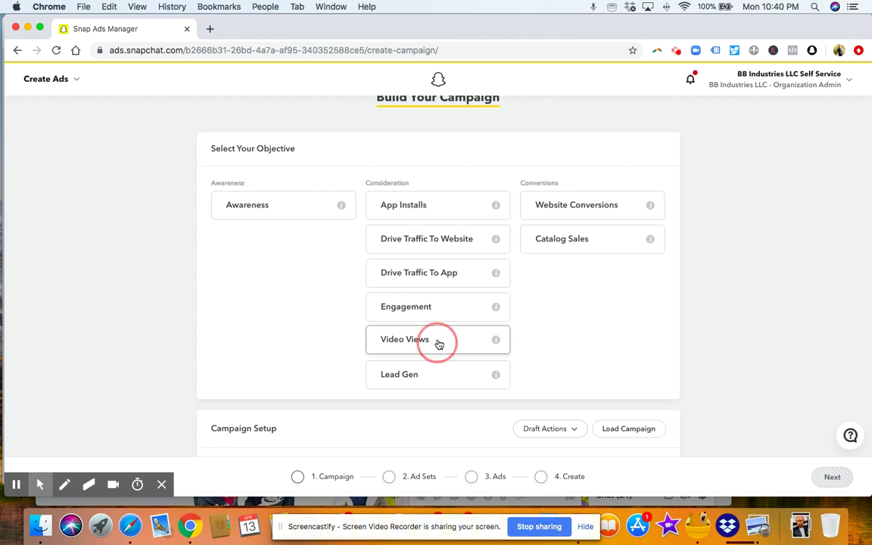
# Rename the campaign to 'test' and go on to the ad set step.
pyautogui.scroll(-5, 297, 341)
pyautogui.scroll(-2, 298, 341)
pyautogui.moveTo(276, 291); pyautogui.dragTo(177, 279)
pyautogui.write('te')
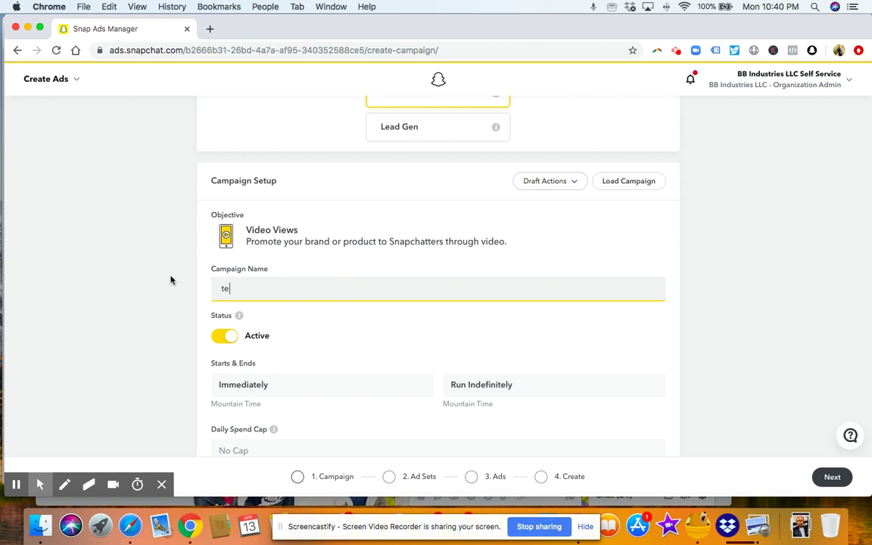
pyautogui.write('st')
pyautogui.scroll(-2, 375, 311)
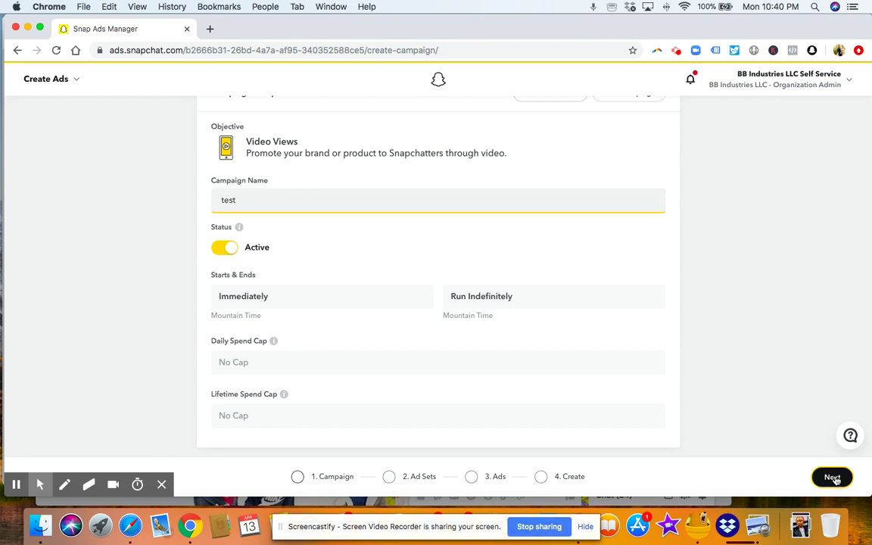
pyautogui.click(833, 477)
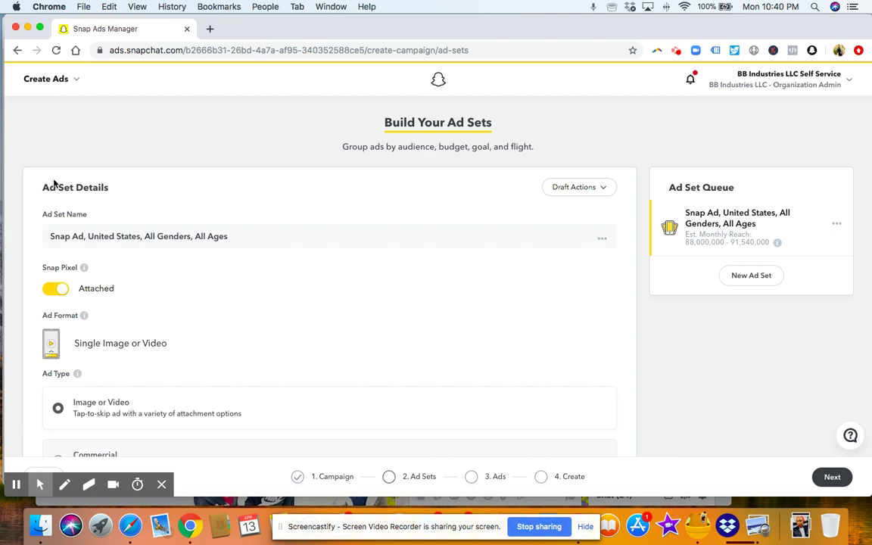
# Replace the default ad set name with 'test audience'.
pyautogui.moveTo(303, 240); pyautogui.dragTo(8, 189)
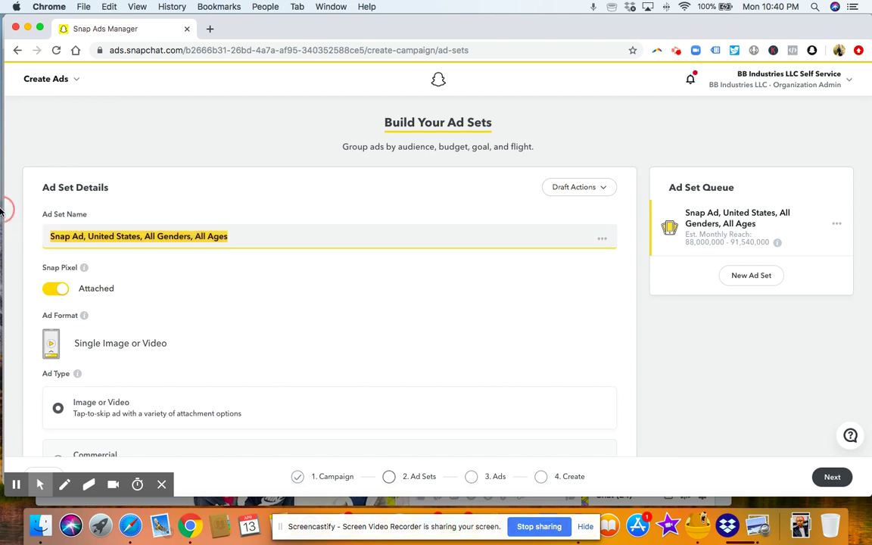
pyautogui.write('test audience')
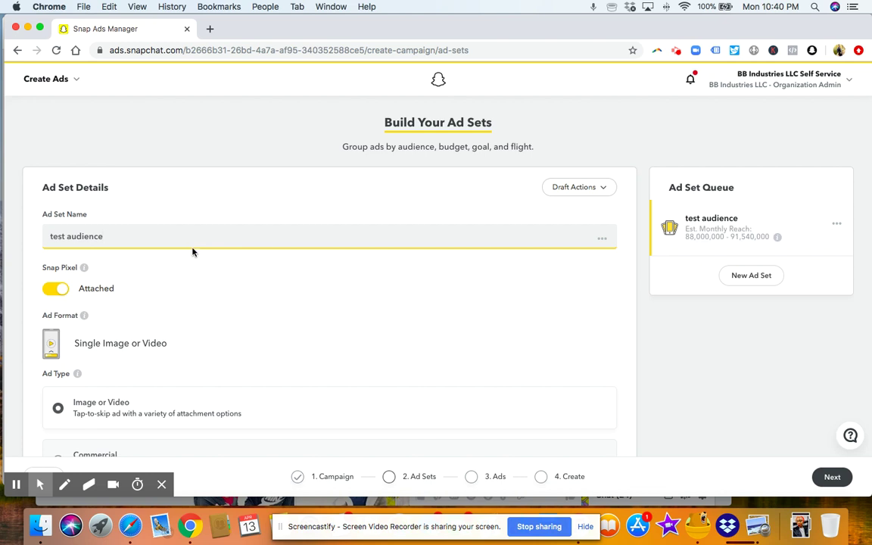
pyautogui.scroll(-3, 249, 311)
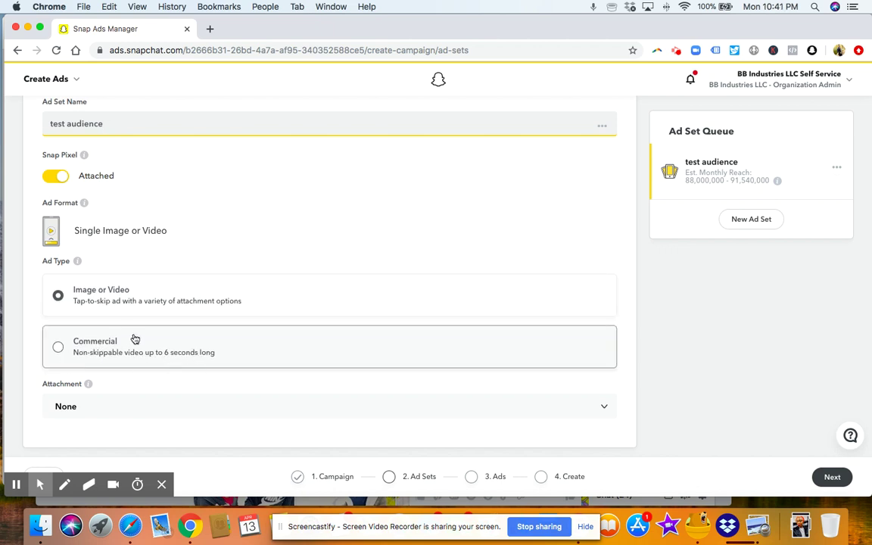
# Set the ad set's attachment type to Website.
pyautogui.scroll(-2, 242, 317)
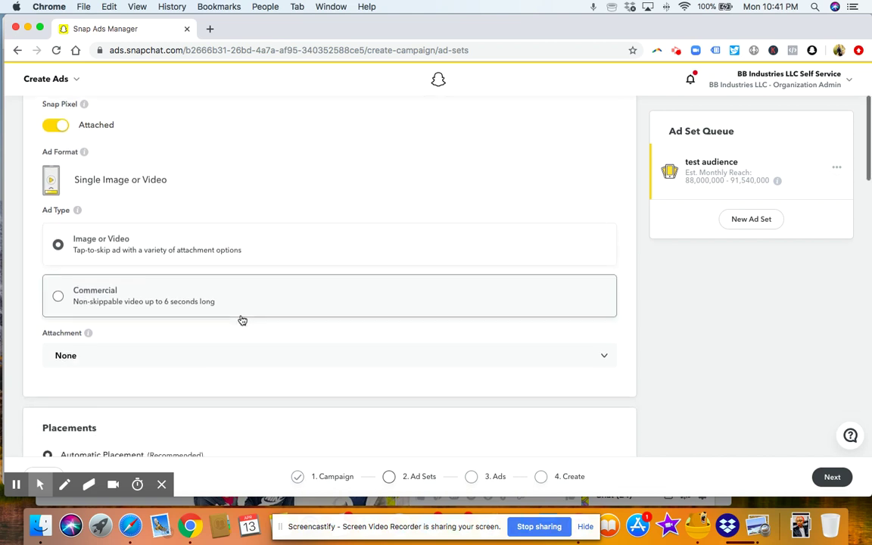
pyautogui.click(168, 356)
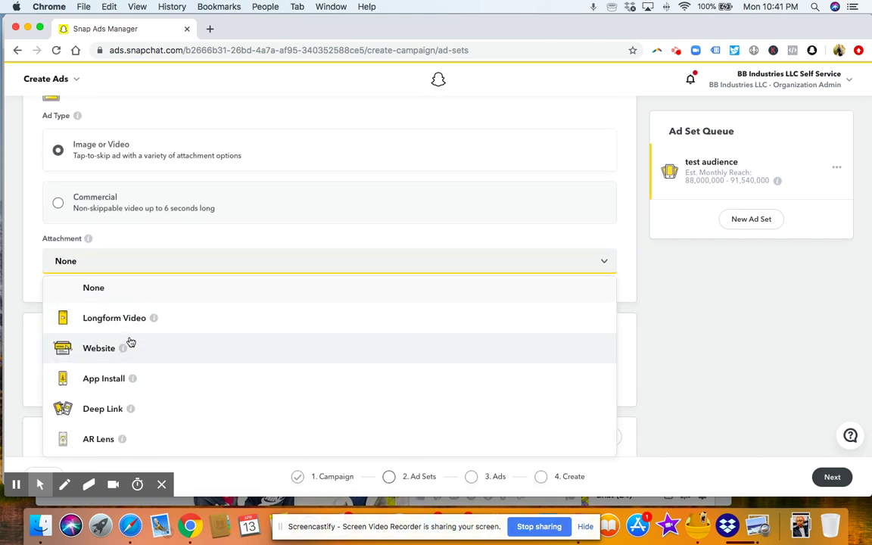
pyautogui.click(106, 348)
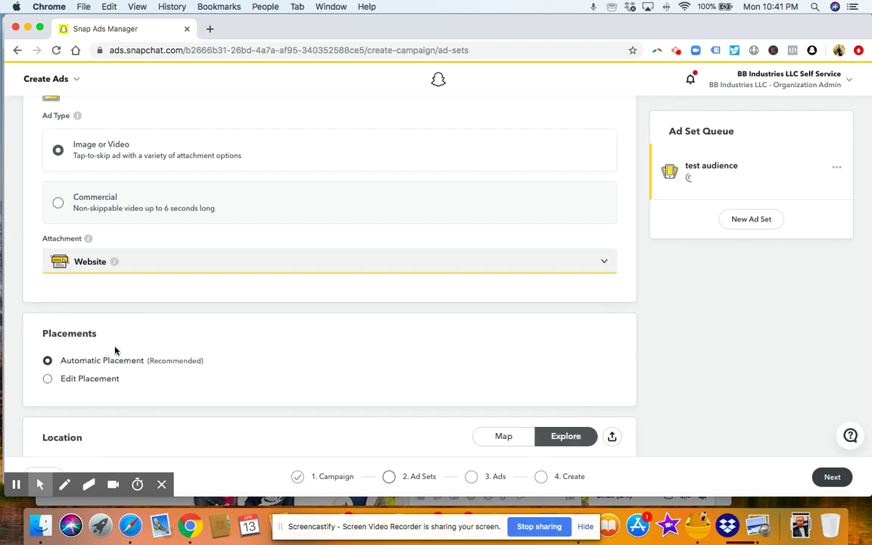
pyautogui.scroll(-1, 177, 323)
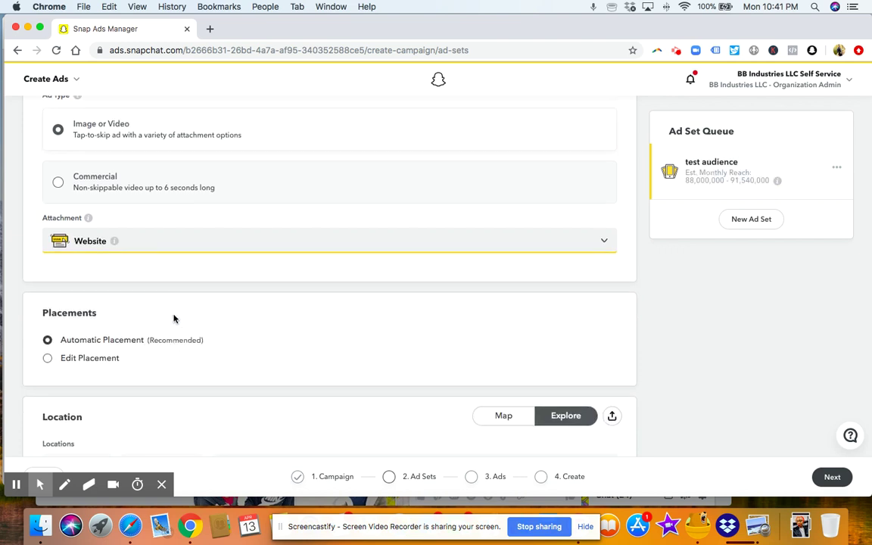
pyautogui.scroll(-2, 144, 316)
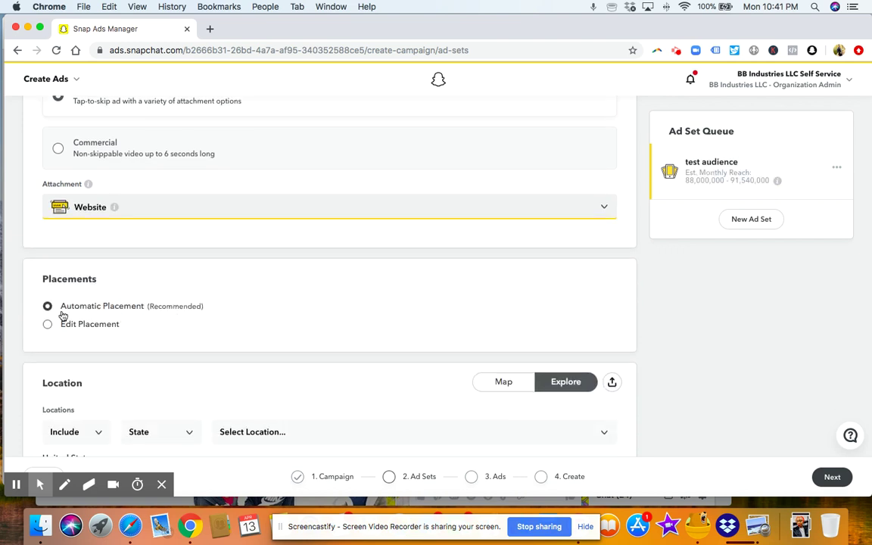
pyautogui.scroll(-5, 155, 342)
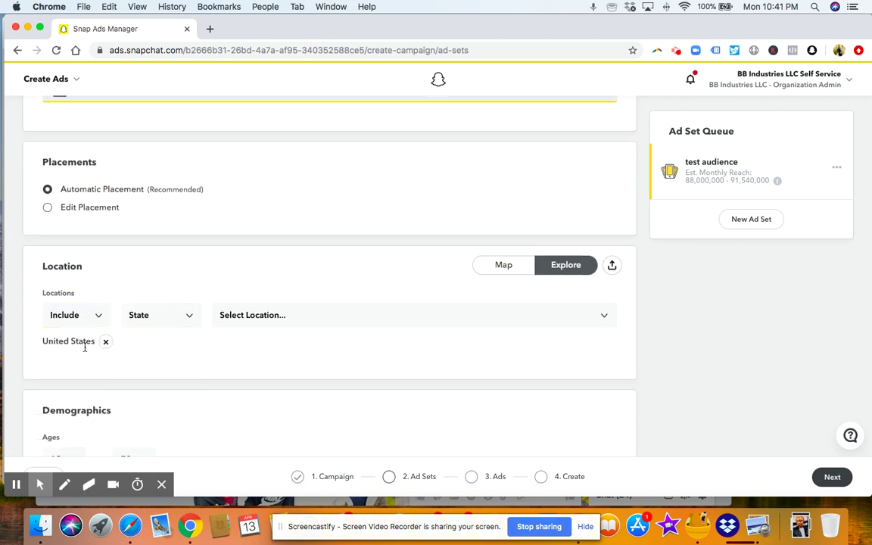
# Keep the location rule as Include and open the list of states.
pyautogui.click(193, 316)
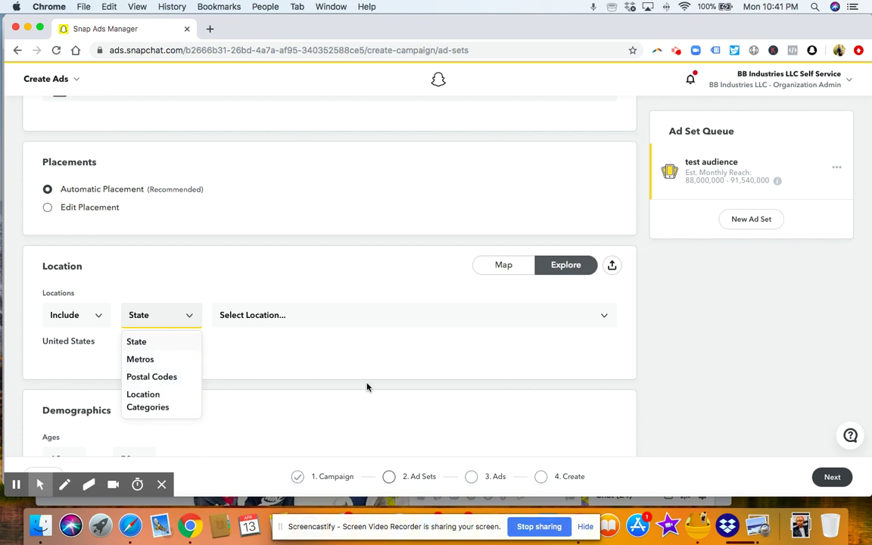
pyautogui.click(297, 267)
pyautogui.click(97, 315)
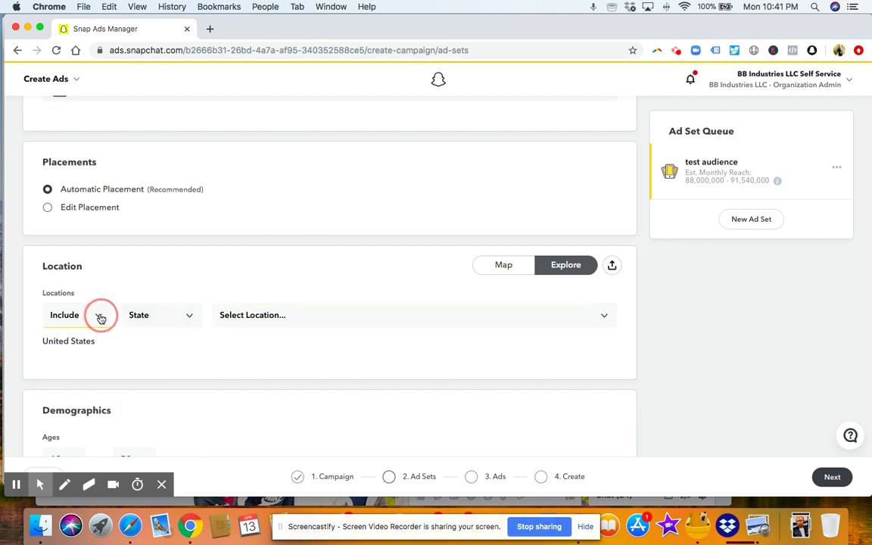
pyautogui.click(78, 343)
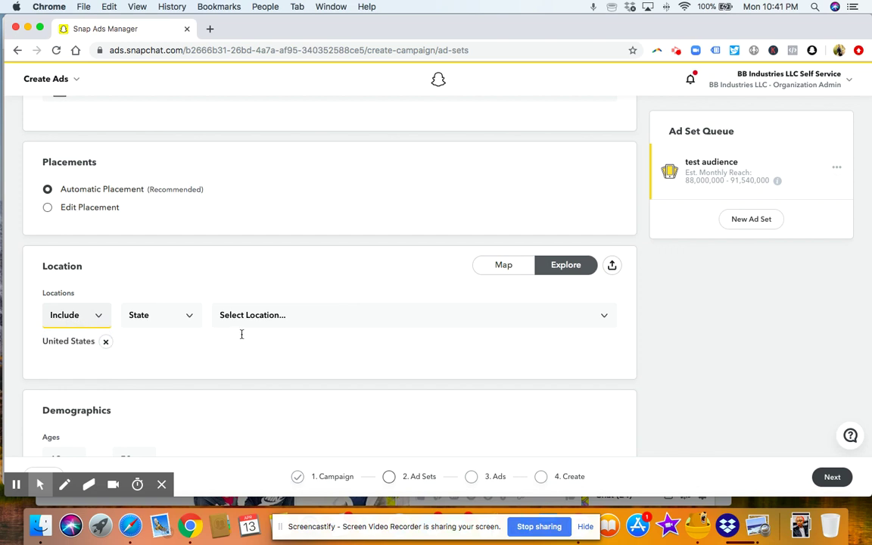
pyautogui.click(379, 324)
pyautogui.scroll(-1, 292, 375)
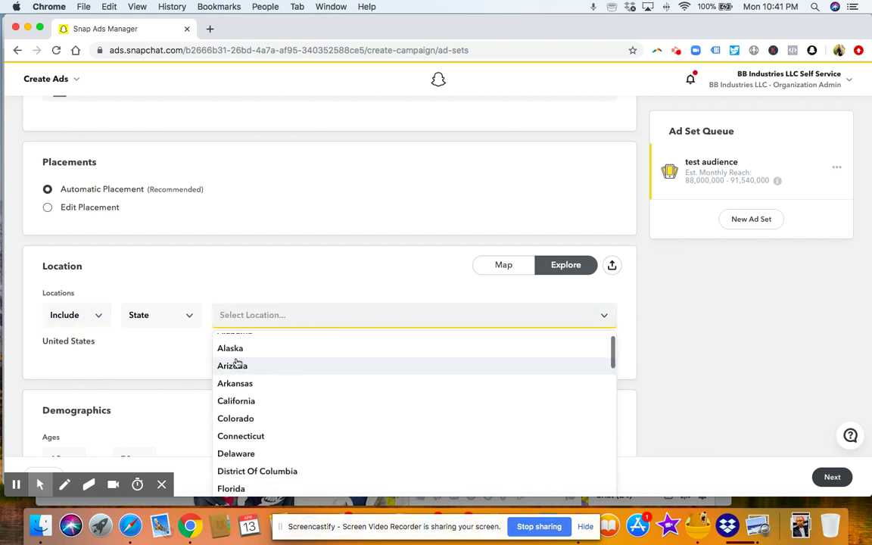
# Try Location Categories targeting and look through its categories.
pyautogui.click(168, 317)
pyautogui.scroll(-1, 160, 356)
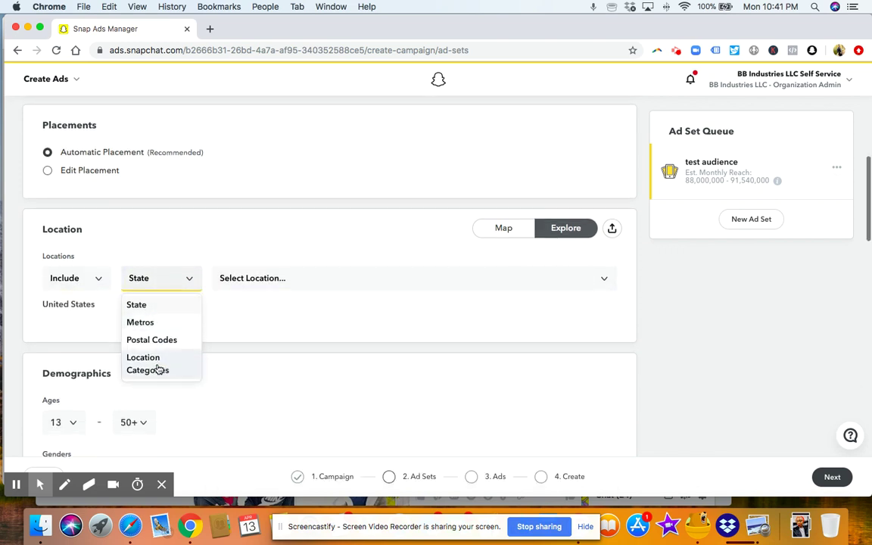
pyautogui.click(159, 362)
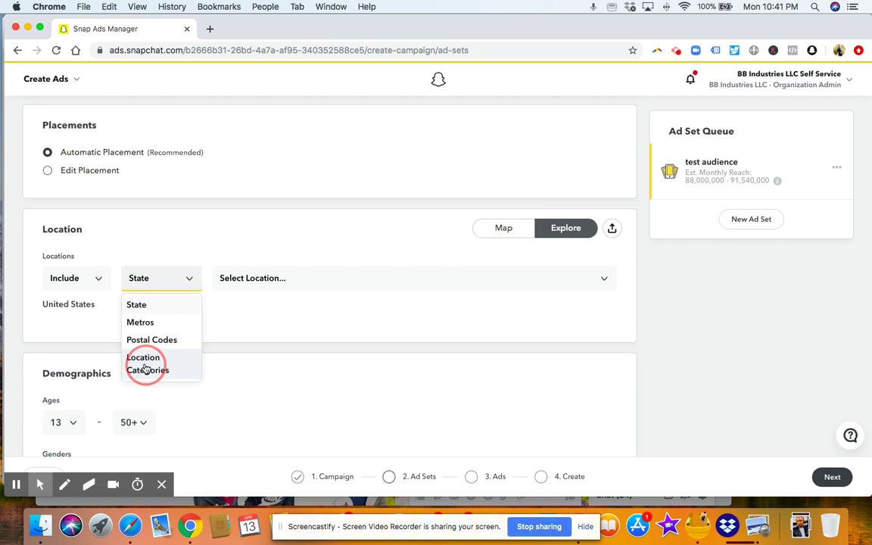
pyautogui.click(334, 302)
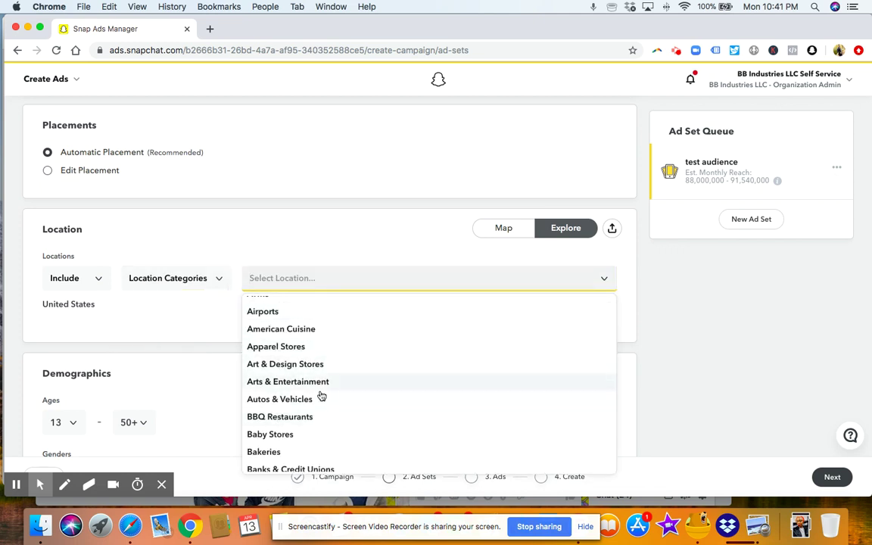
pyautogui.scroll(1, 243, 299)
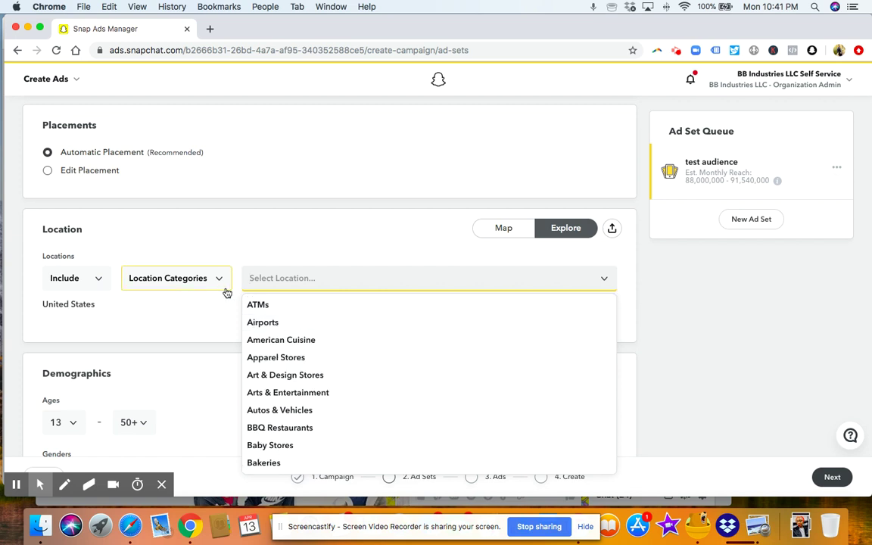
# Switch location targeting back to State and include Alabama.
pyautogui.click(218, 279)
pyautogui.click(137, 305)
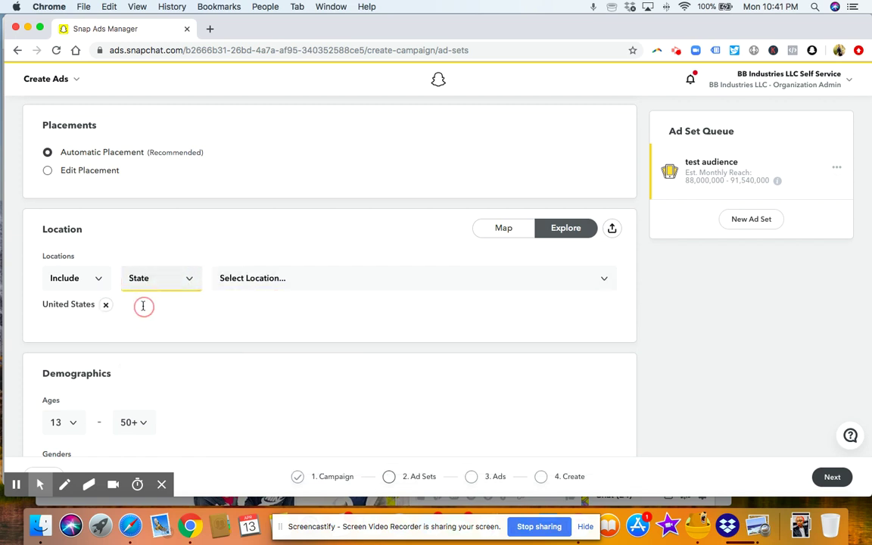
pyautogui.click(355, 282)
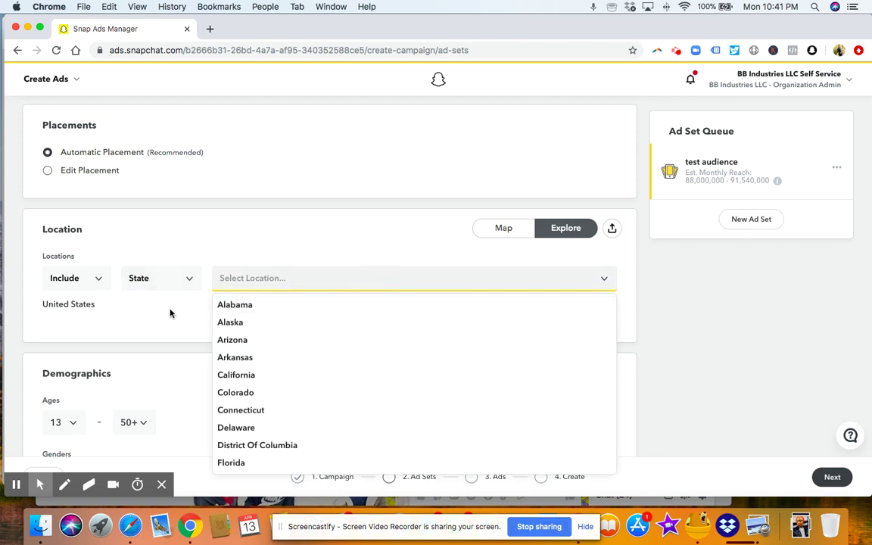
pyautogui.click(189, 278)
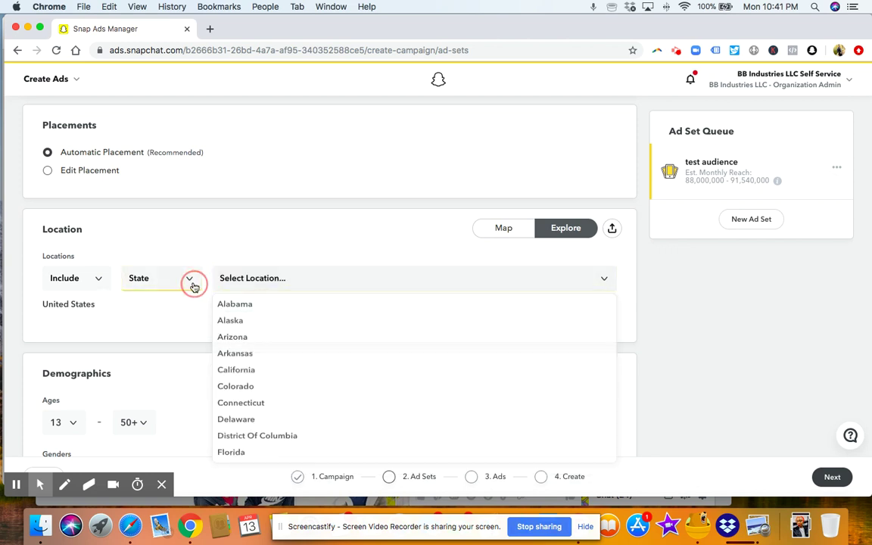
pyautogui.click(349, 291)
pyautogui.click(253, 310)
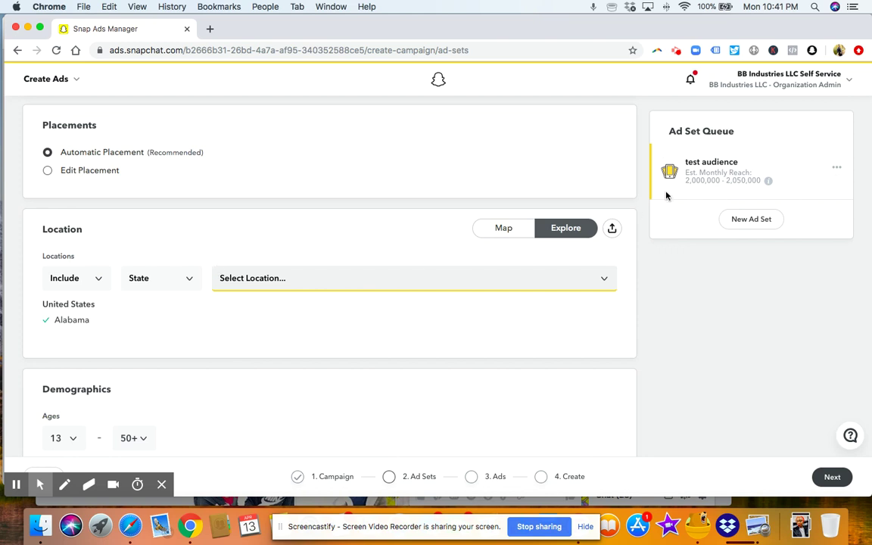
pyautogui.scroll(-5, 623, 214)
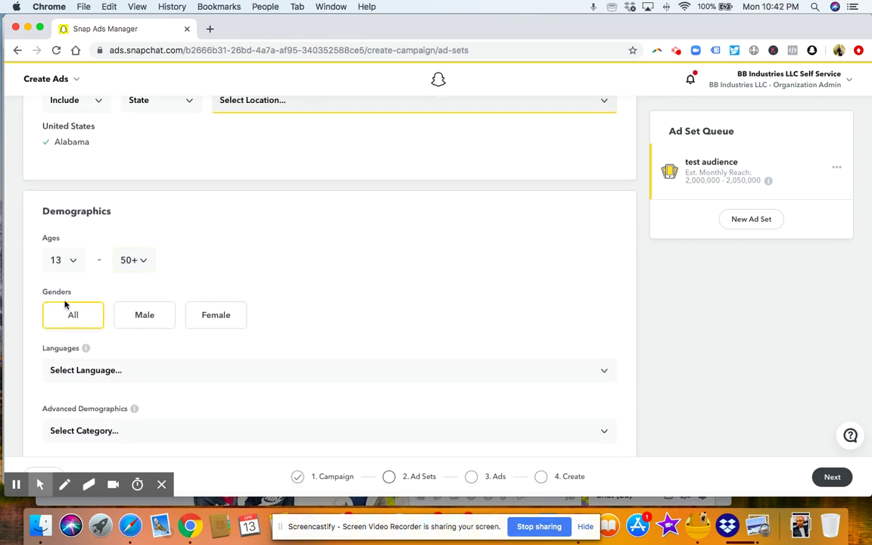
pyautogui.scroll(-2, 227, 327)
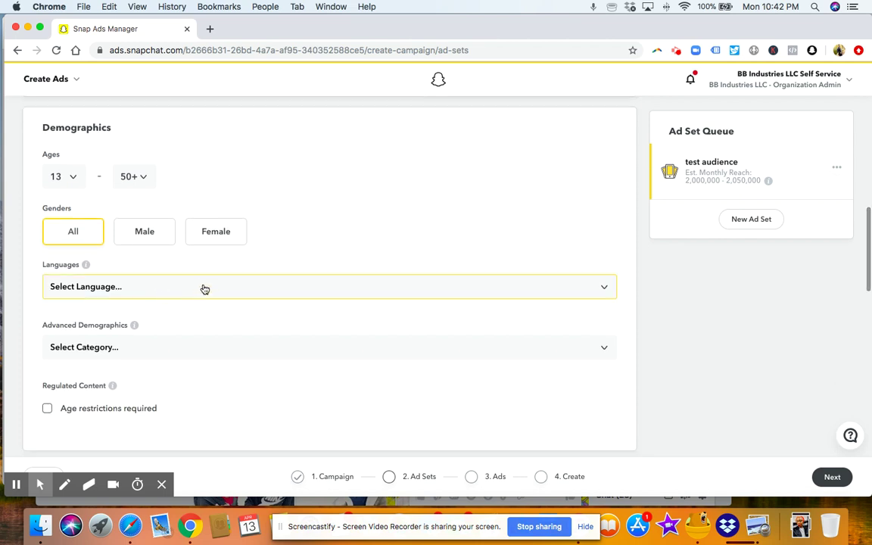
pyautogui.scroll(-1, 208, 313)
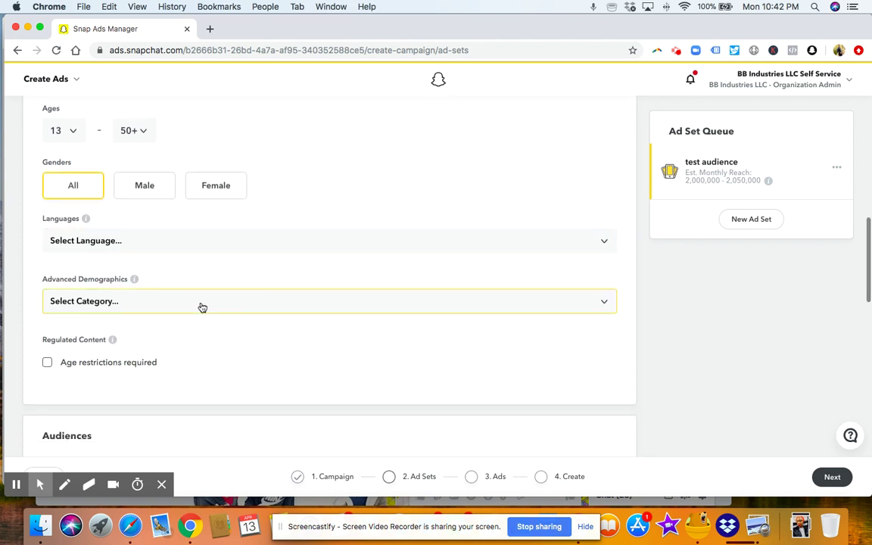
pyautogui.click(202, 303)
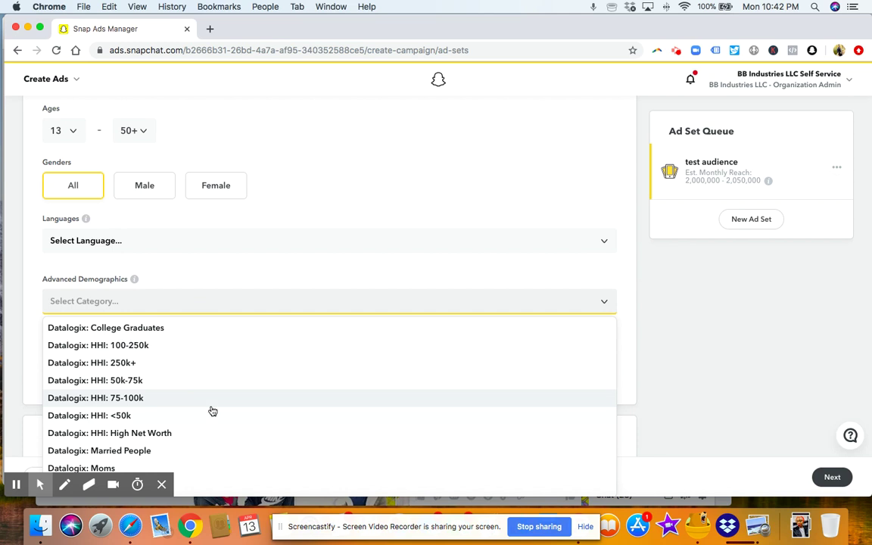
pyautogui.scroll(-3, 213, 411)
pyautogui.scroll(-5, 181, 436)
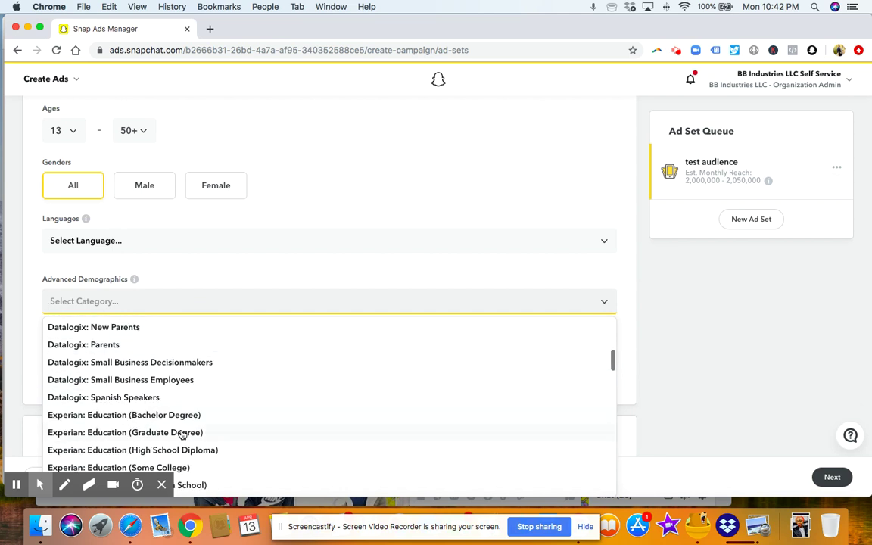
pyautogui.scroll(-2, 181, 436)
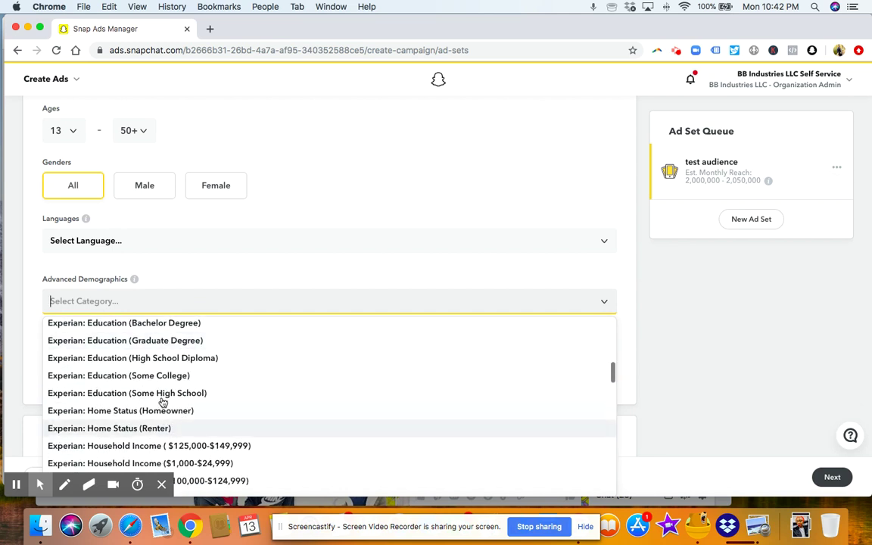
pyautogui.click(310, 271)
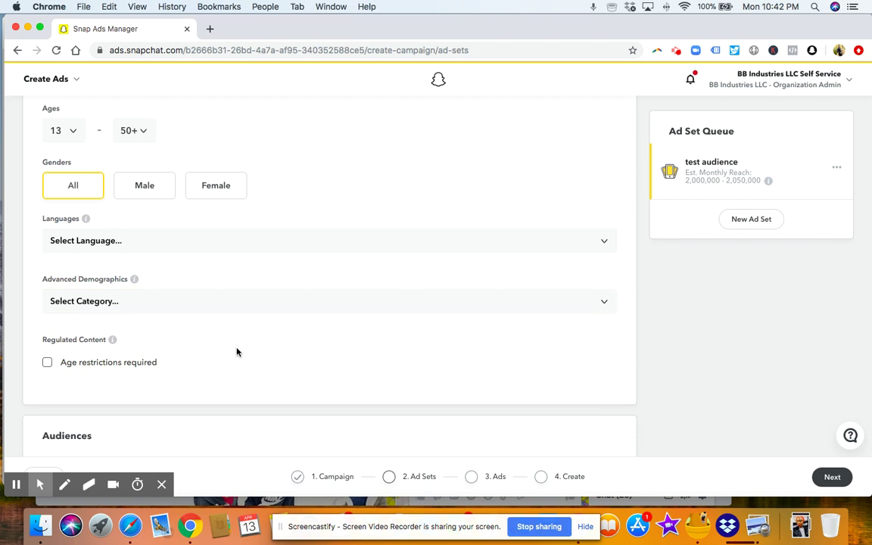
pyautogui.scroll(-2, 234, 352)
# Tick Adventure Seekers under Lifestyles predefined audiences, cutting reach to 660,000–690,000.
pyautogui.scroll(-4, 151, 318)
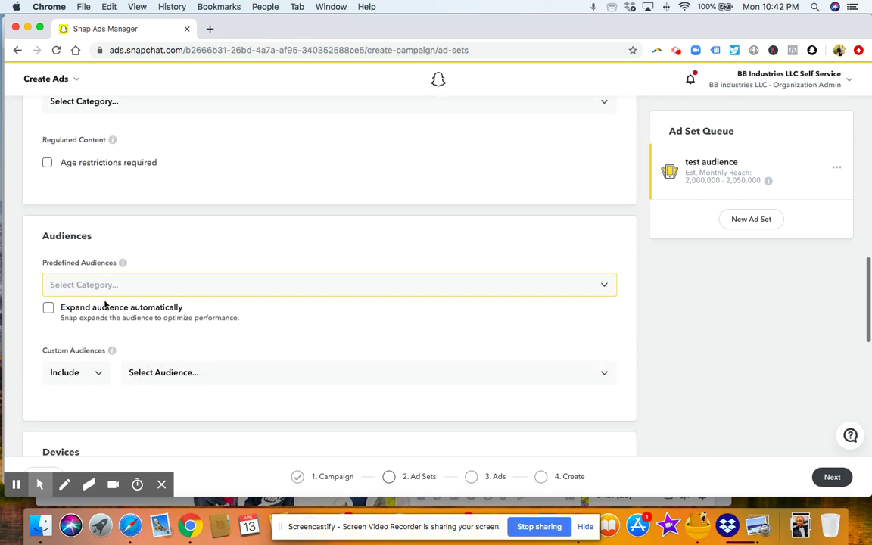
pyautogui.scroll(-1, 197, 288)
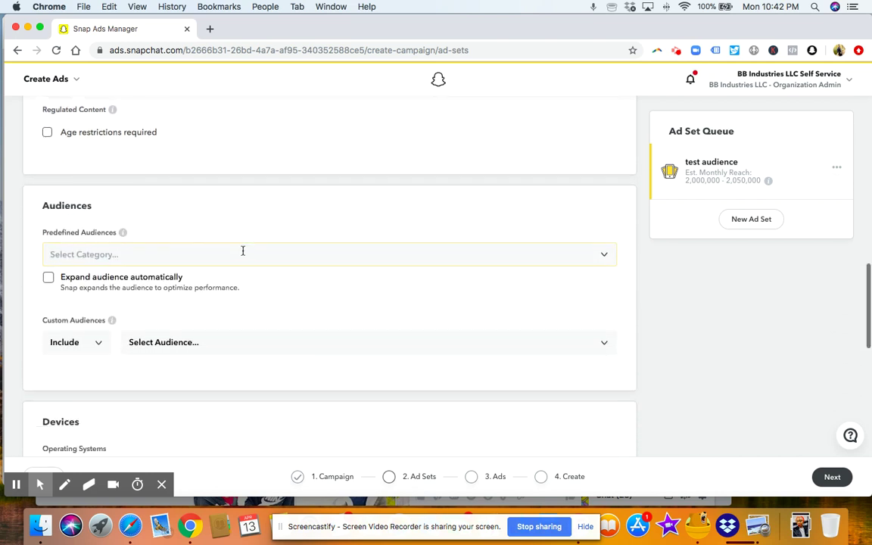
pyautogui.click(239, 255)
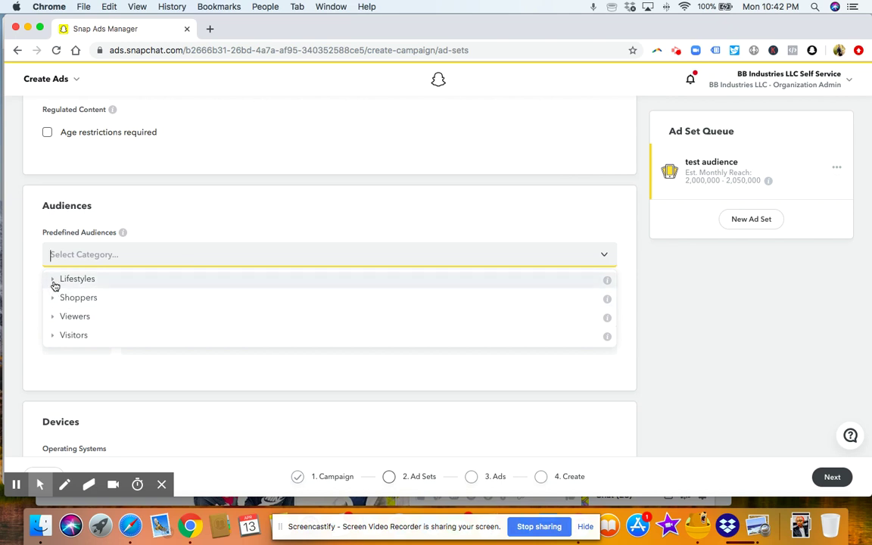
pyautogui.click(90, 284)
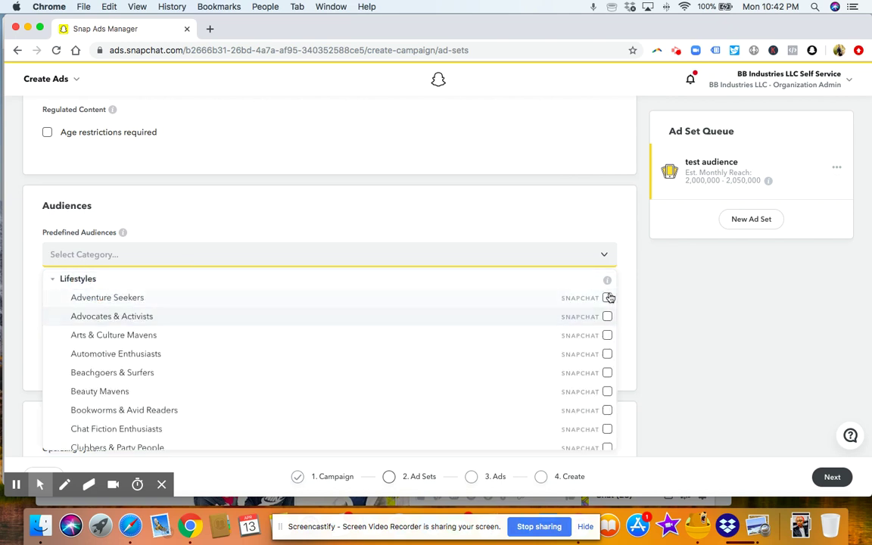
pyautogui.click(607, 298)
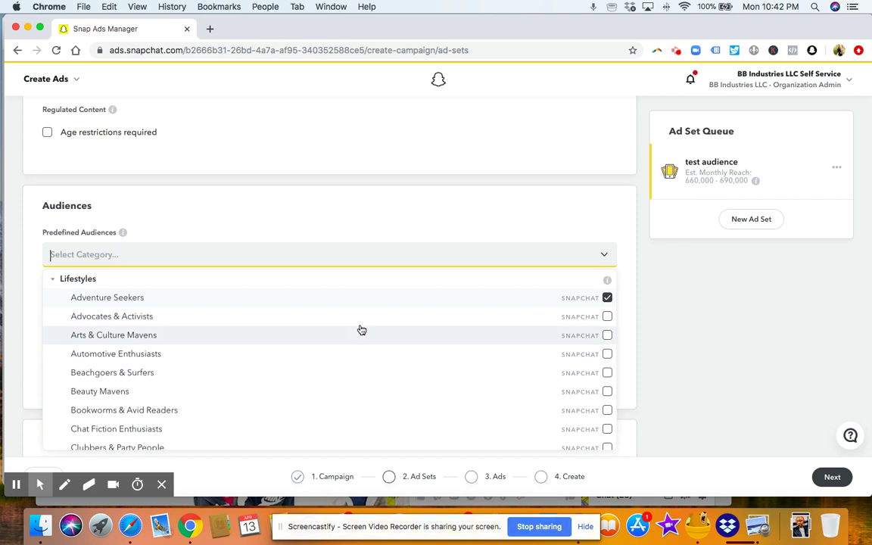
pyautogui.click(576, 215)
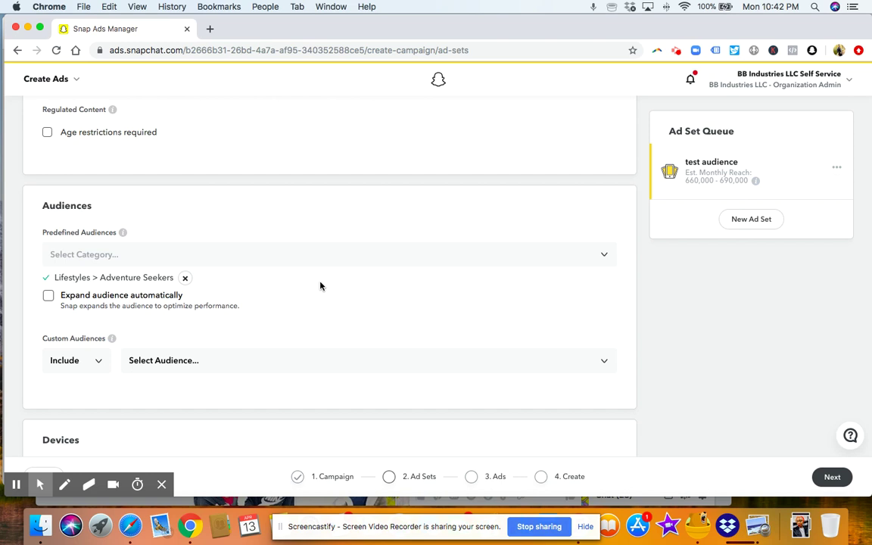
pyautogui.scroll(-5, 321, 286)
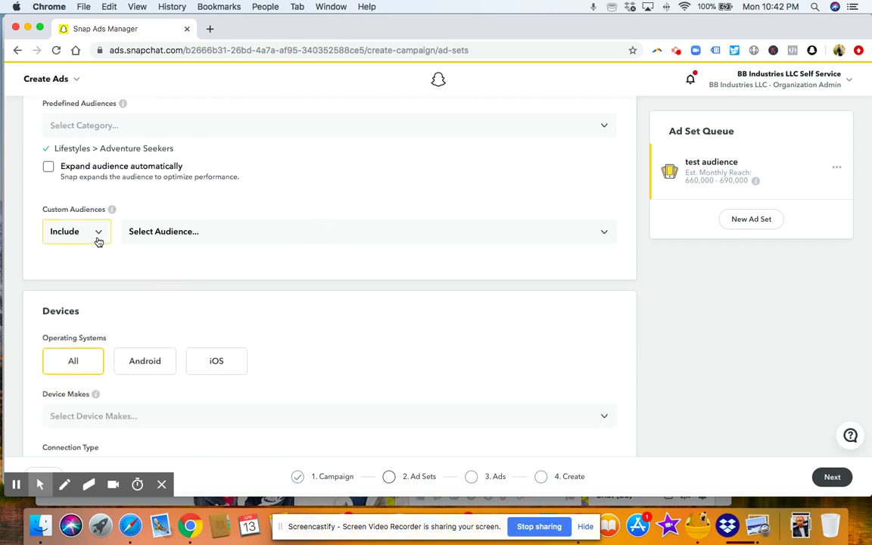
pyautogui.click(215, 242)
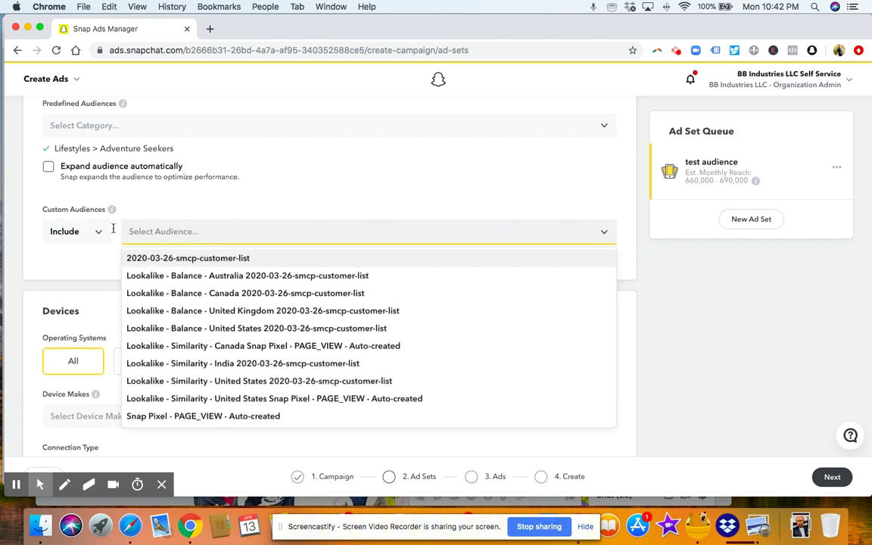
pyautogui.click(85, 233)
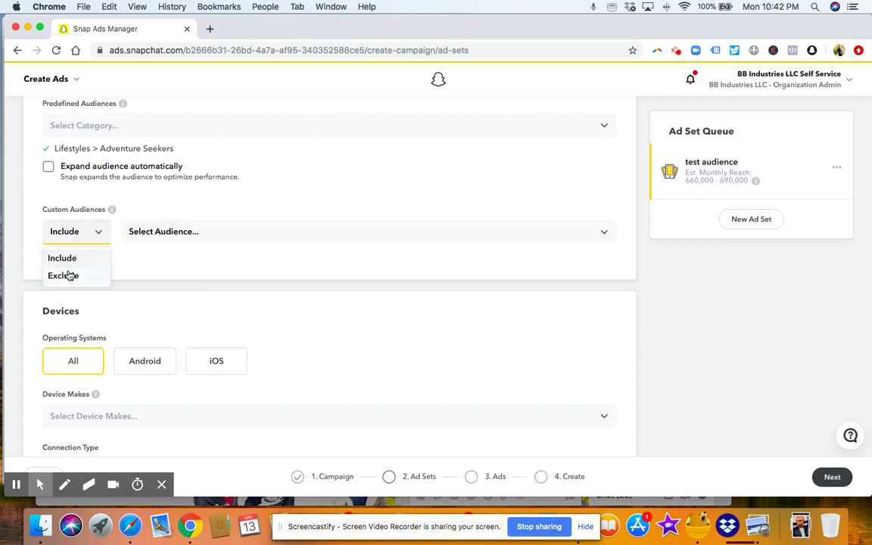
pyautogui.click(179, 238)
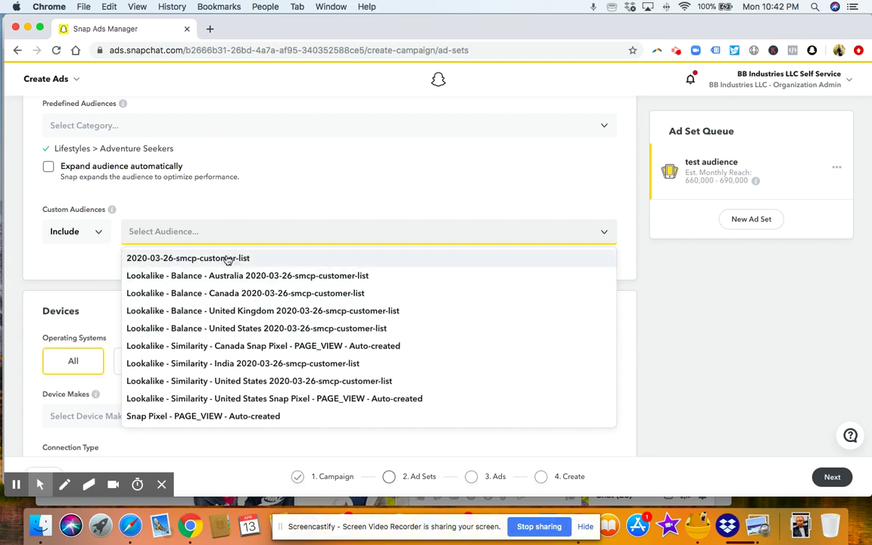
pyautogui.click(82, 262)
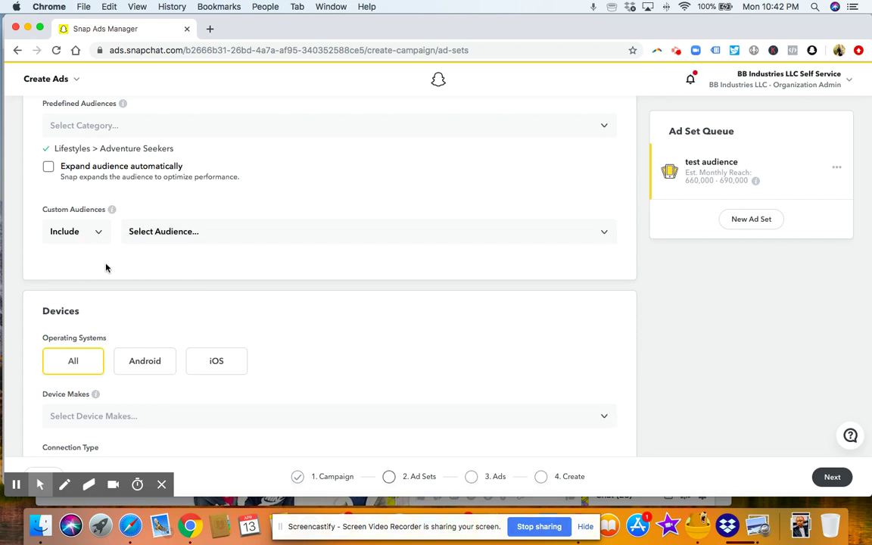
pyautogui.scroll(-4, 137, 265)
# Change the ad set's daily budget from $50 to $20.
pyautogui.scroll(2, 147, 255)
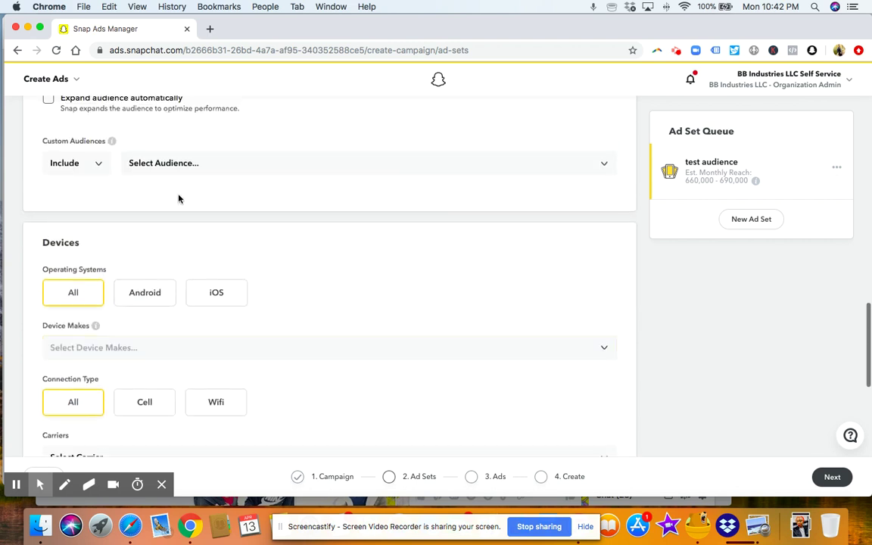
pyautogui.scroll(-2, 271, 249)
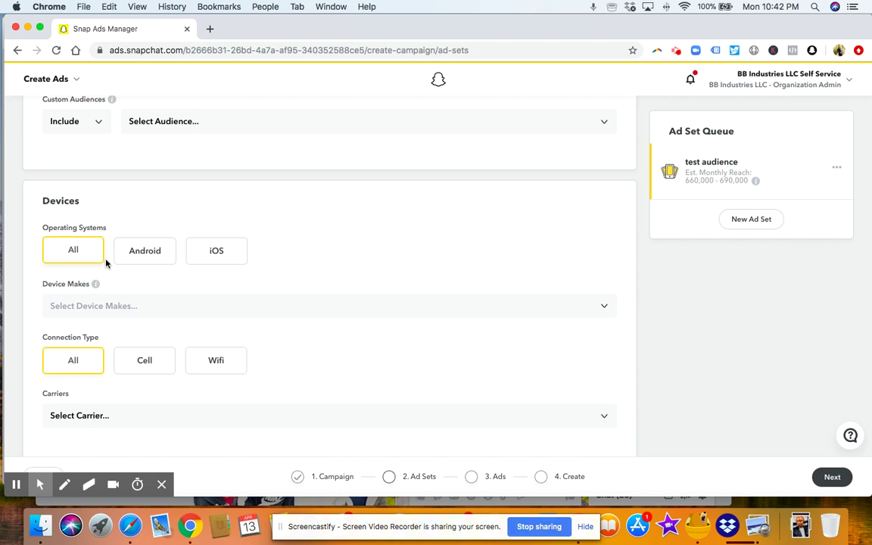
pyautogui.scroll(-1, 83, 223)
pyautogui.scroll(-5, 167, 340)
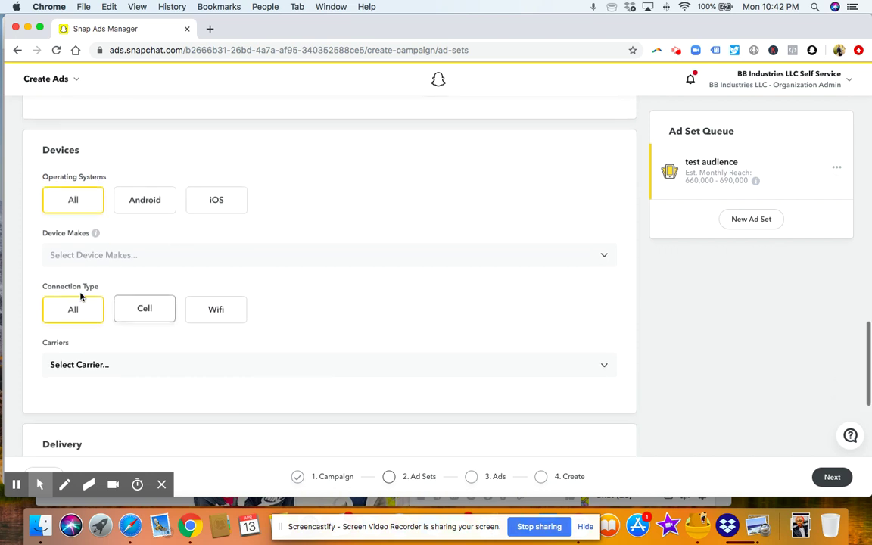
pyautogui.scroll(-3, 242, 287)
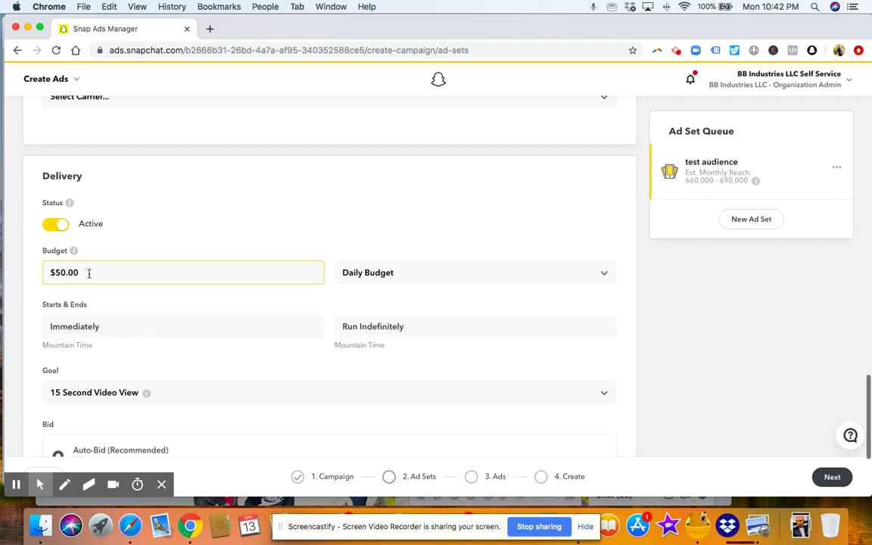
pyautogui.click(59, 271)
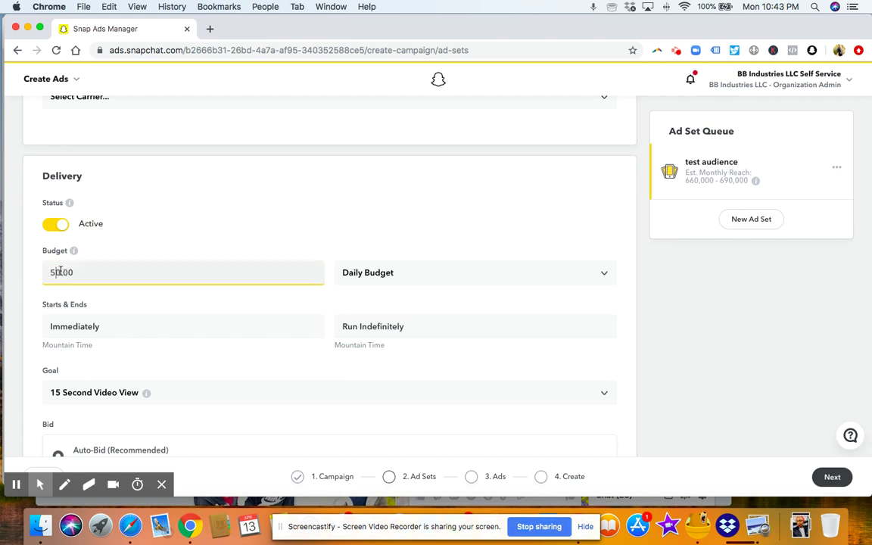
pyautogui.write('2')
# Keep 15 Second Video View as the goal and continue to Build Your Ads.
pyautogui.scroll(-2, 274, 327)
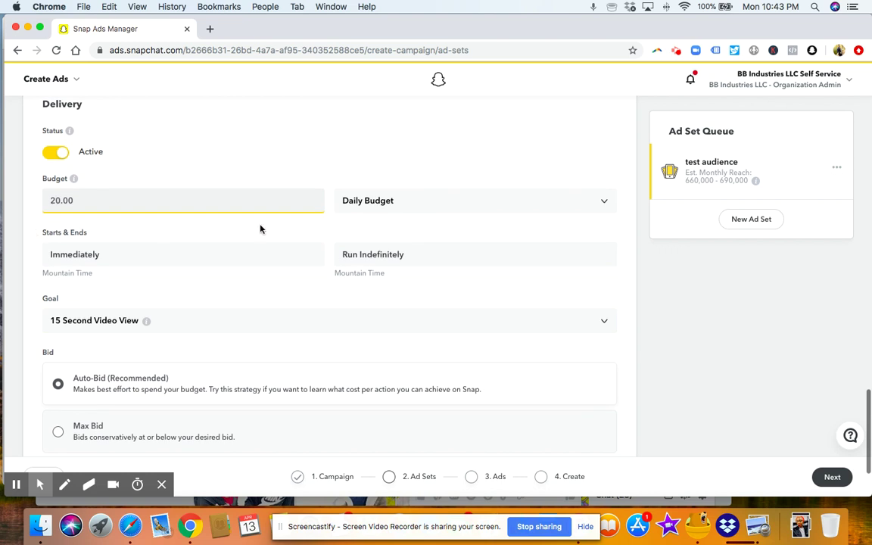
pyautogui.scroll(-2, 265, 261)
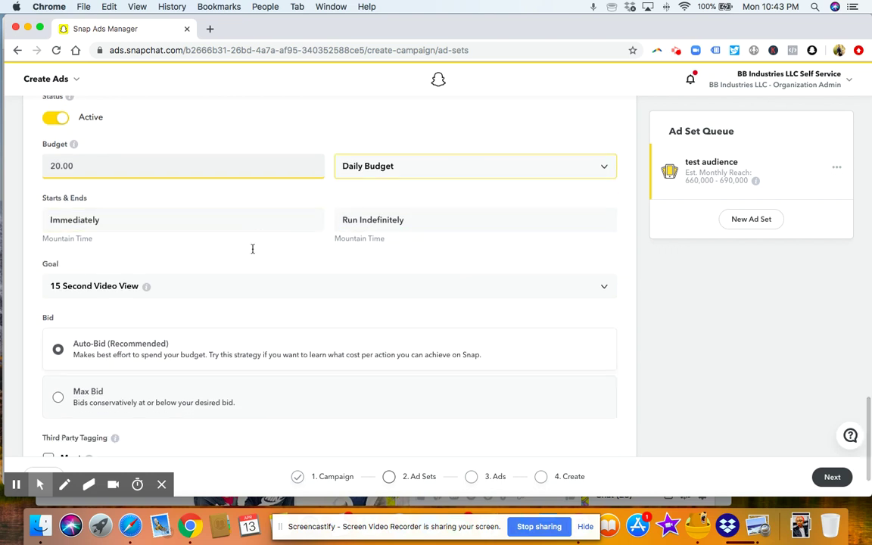
pyautogui.click(181, 248)
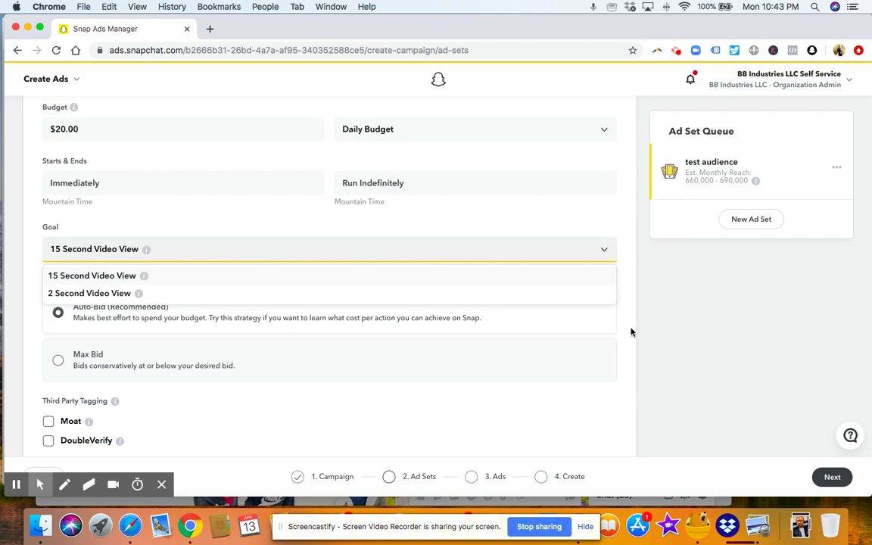
pyautogui.click(552, 278)
pyautogui.scroll(-1, 439, 288)
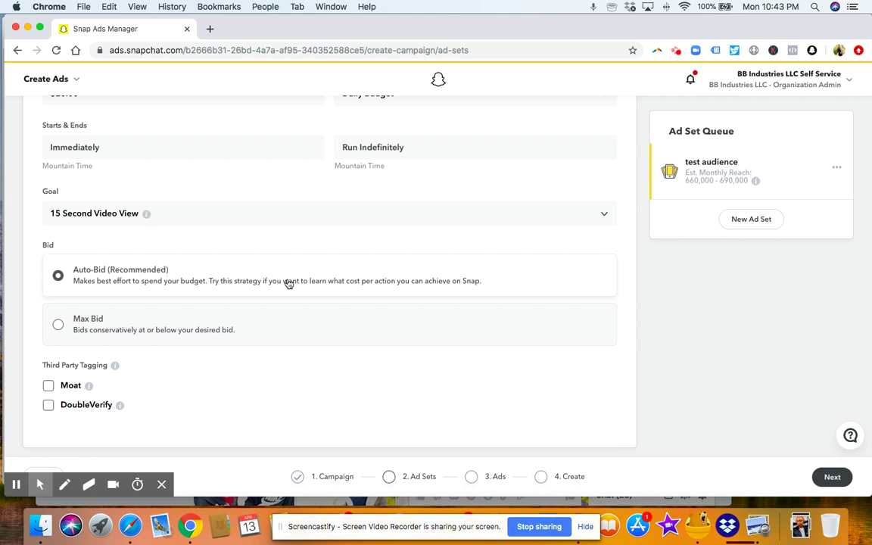
pyautogui.scroll(1, 823, 497)
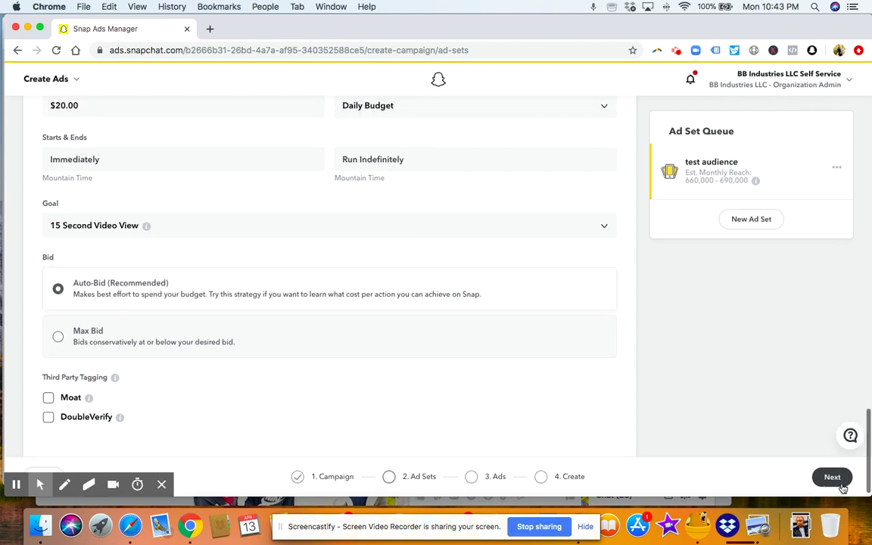
pyautogui.click(832, 477)
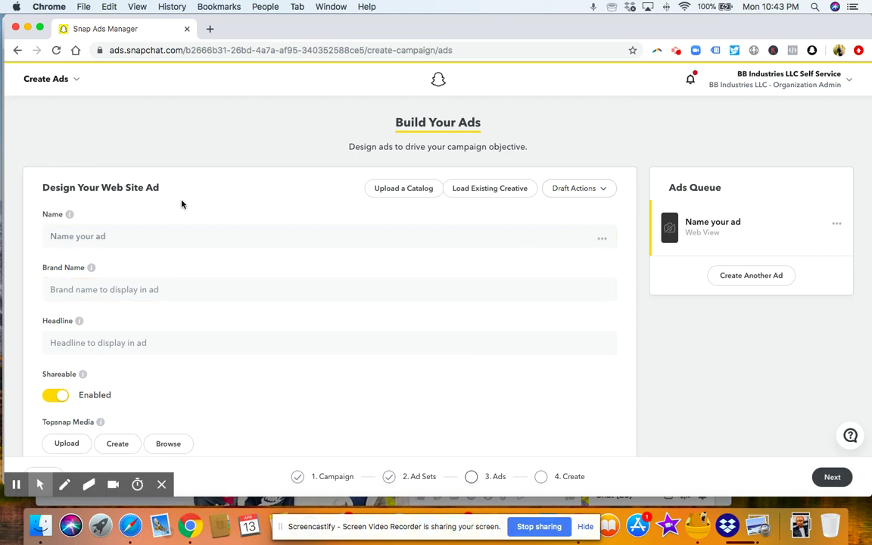
# Enter ad name 'test', brand name 'test brand' and headline 'watch this video'.
pyautogui.click(167, 236)
pyautogui.scroll(-1, 168, 237)
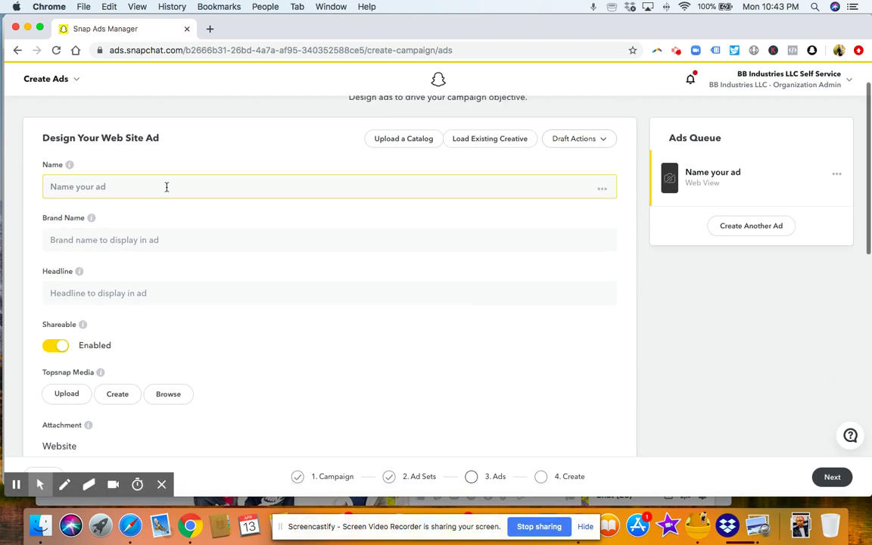
pyautogui.write('test')
pyautogui.click(179, 238)
pyautogui.write('test')
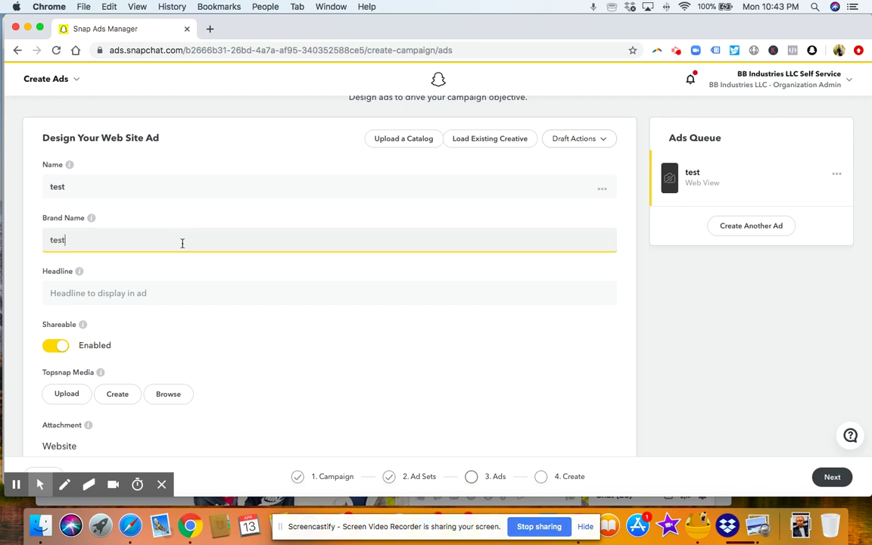
pyautogui.write(' brand')
pyautogui.click(207, 288)
pyautogui.write('wath')
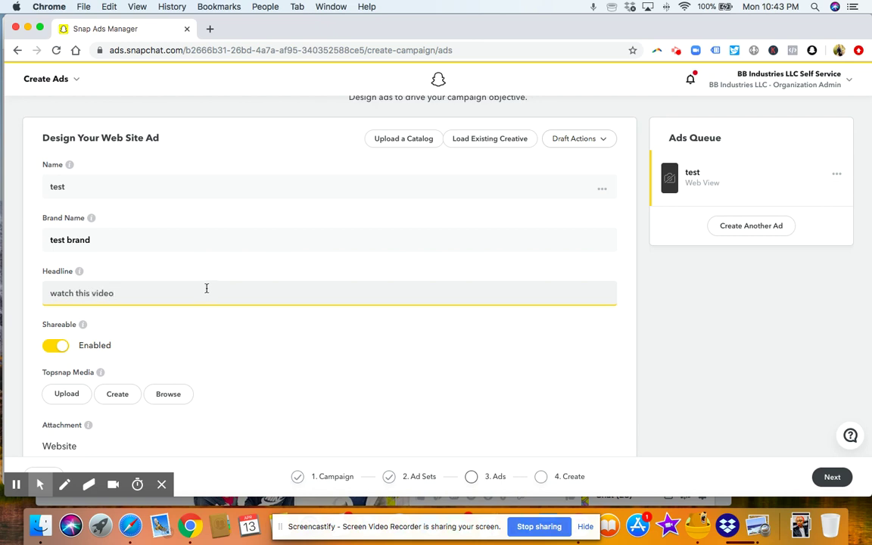
pyautogui.scroll(-3, 209, 288)
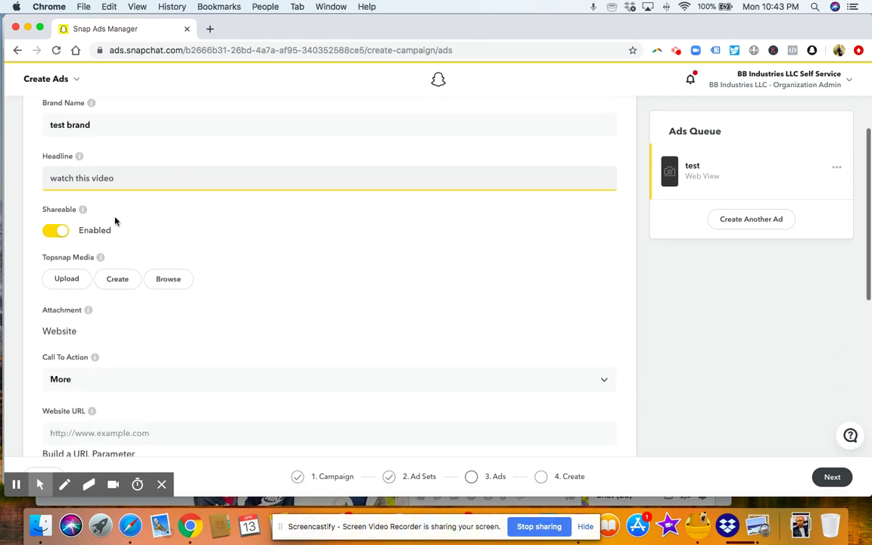
pyautogui.click(57, 275)
pyautogui.scroll(-1, 76, 261)
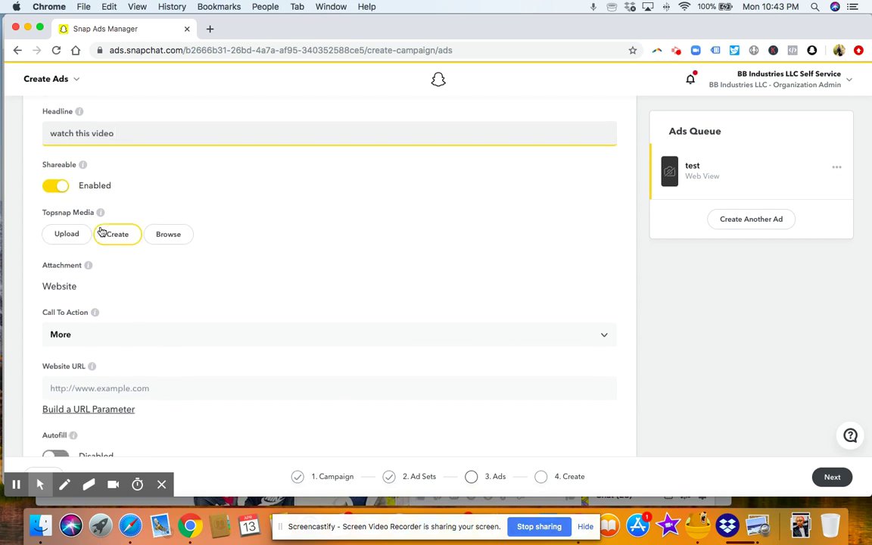
# Use smcp-snapchat-v1.mp4 as Topsnap media and set the call to action to Book Now.
pyautogui.click(162, 234)
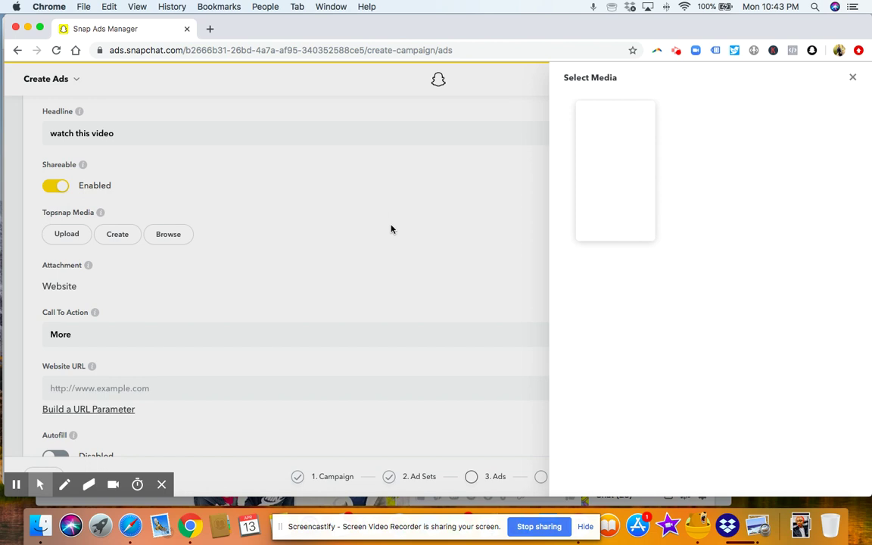
pyautogui.click(624, 168)
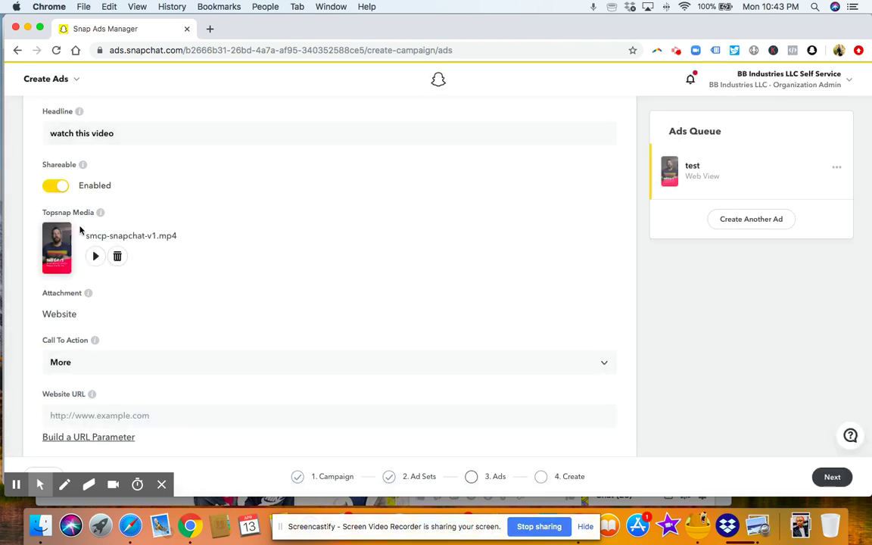
pyautogui.scroll(-2, 80, 231)
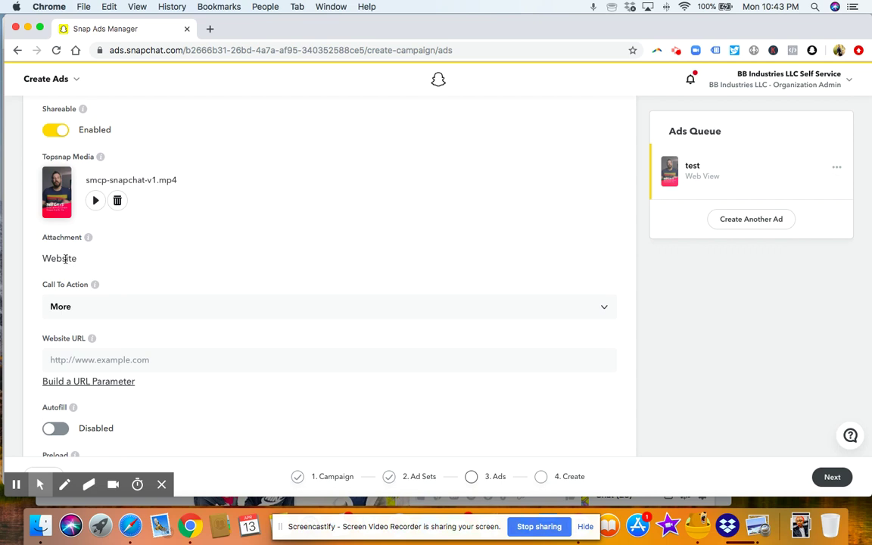
pyautogui.click(119, 313)
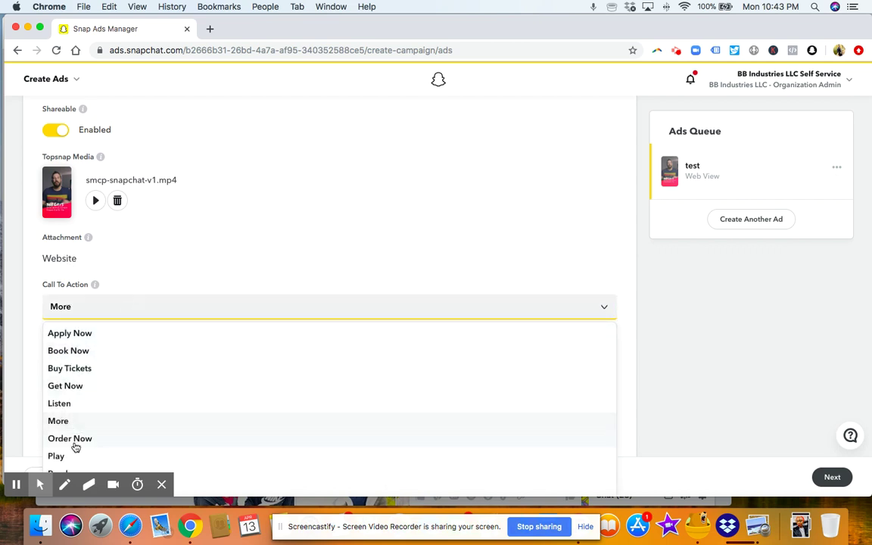
pyautogui.click(87, 357)
pyautogui.scroll(-2, 269, 341)
# Enter the ad's website URL.
pyautogui.click(161, 295)
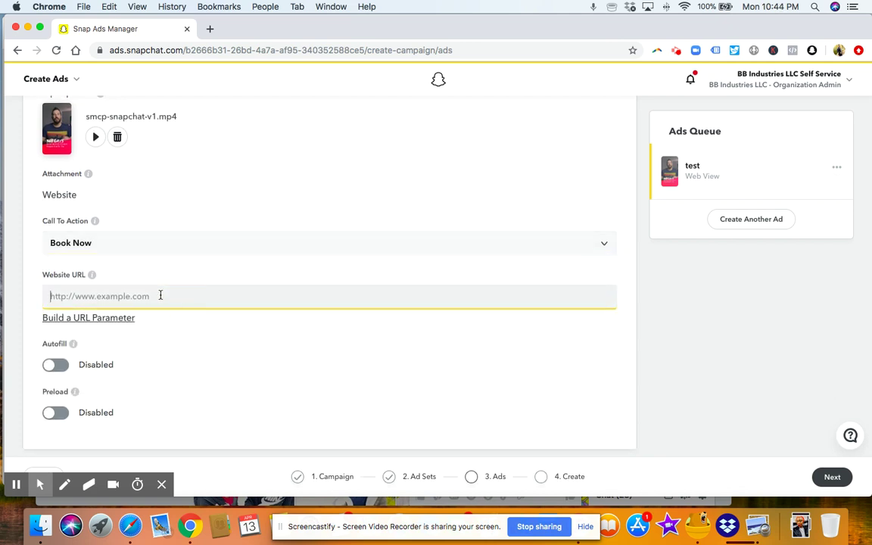
pyautogui.write('www.')
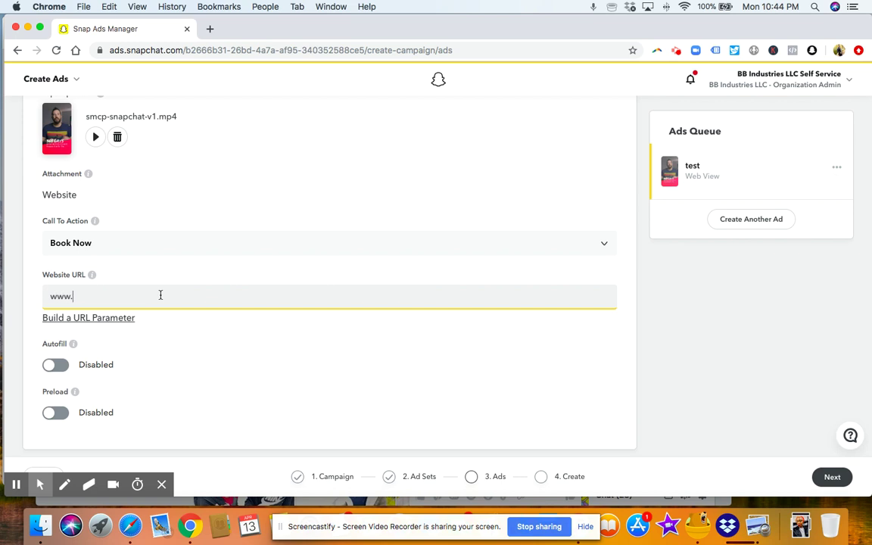
pyautogui.write('blakebeus.com')
pyautogui.scroll(-8, 241, 364)
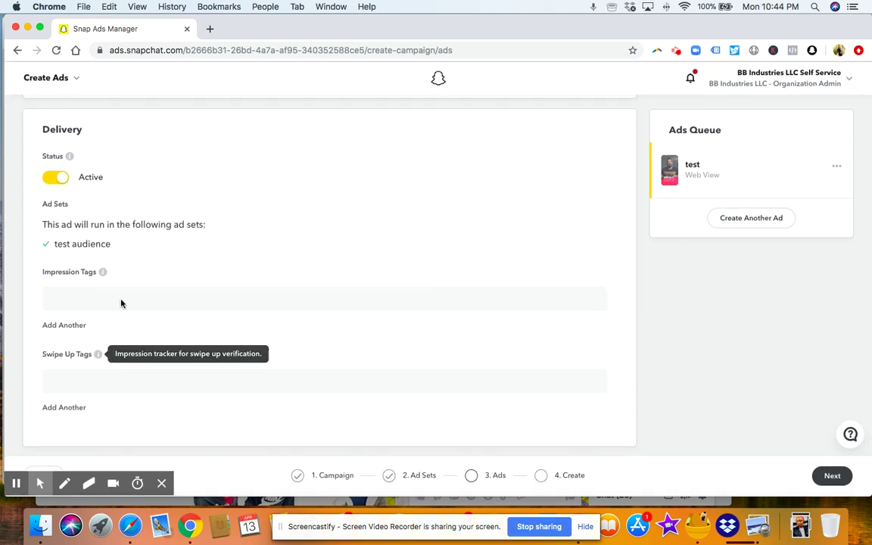
pyautogui.scroll(-1, 298, 312)
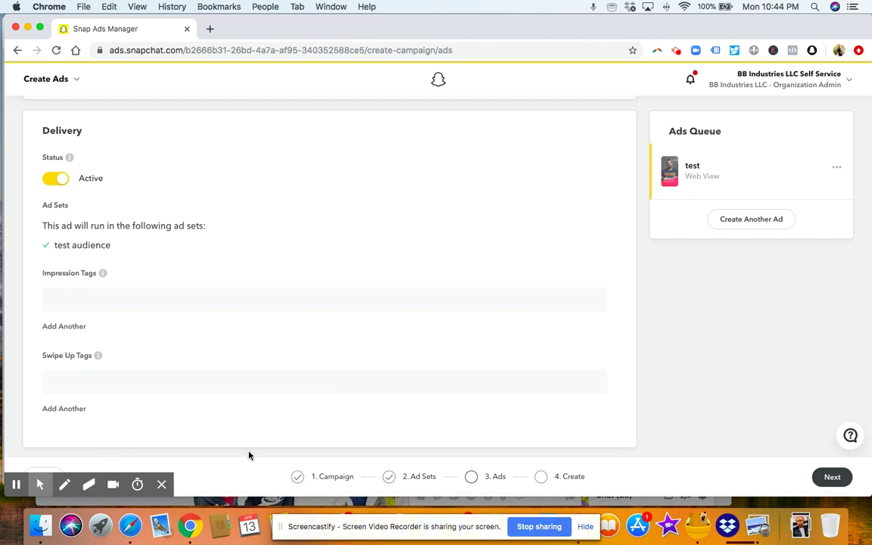
# Continue past the invalid-ad warning and review campaign 'test', $20.00 budget and Adventure Seekers.
pyautogui.click(832, 477)
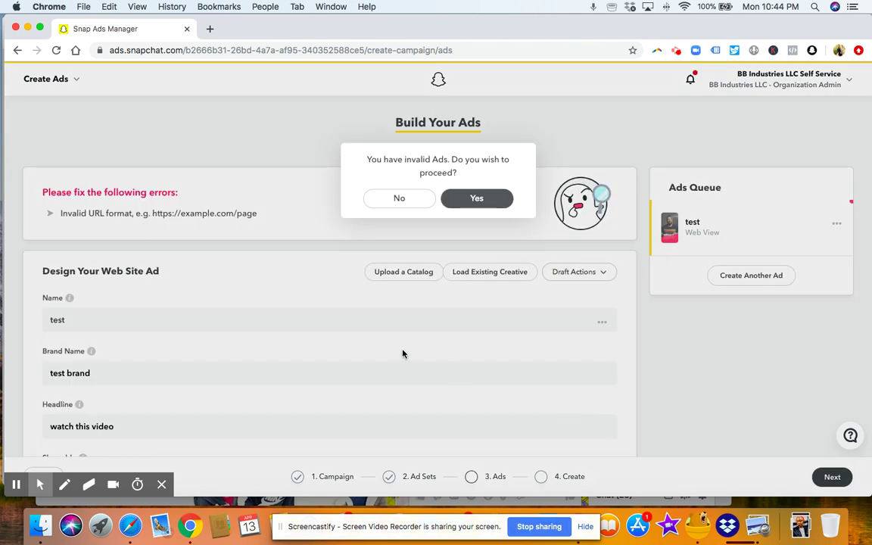
pyautogui.click(474, 199)
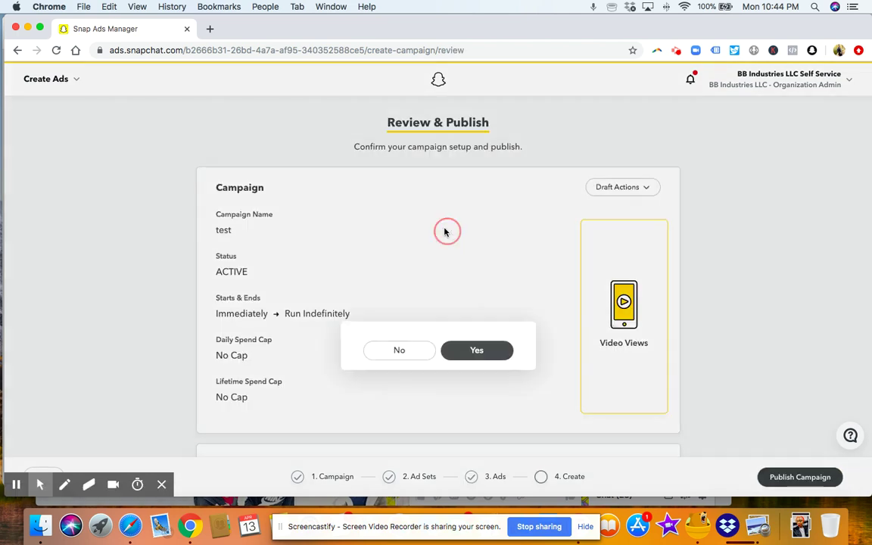
pyautogui.scroll(-2, 327, 267)
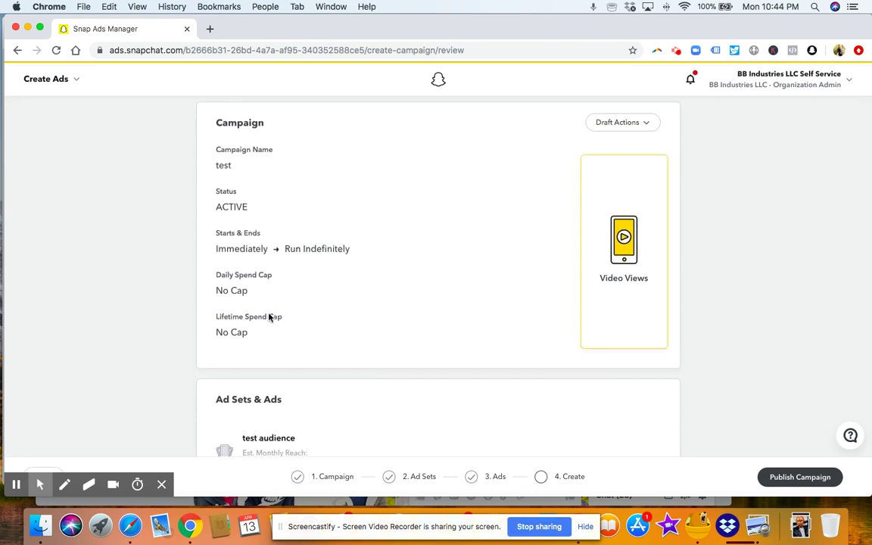
pyautogui.scroll(-1, 454, 227)
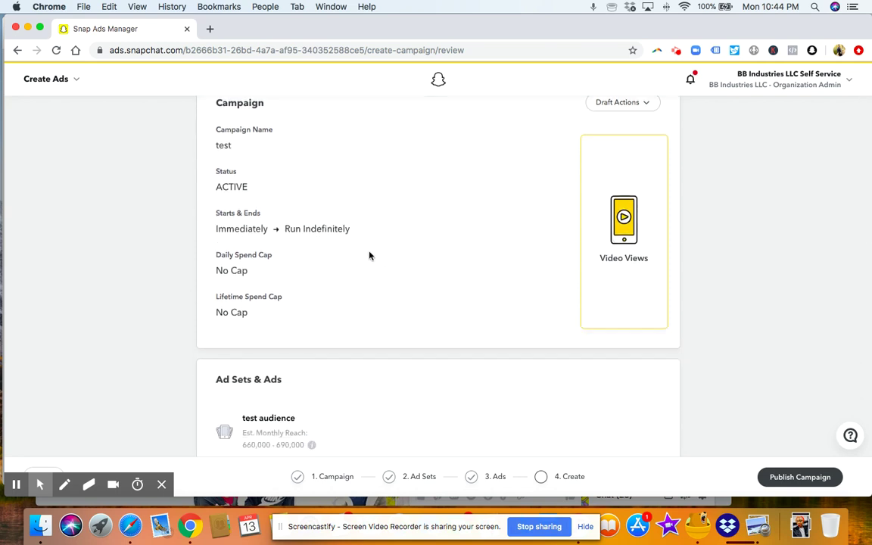
pyautogui.scroll(-1, 402, 262)
pyautogui.scroll(-8, 433, 271)
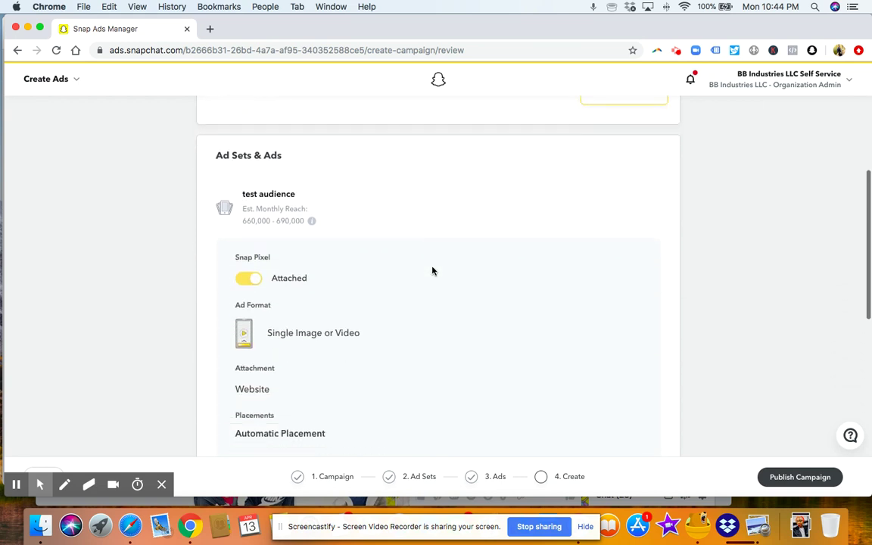
pyautogui.scroll(-10, 433, 271)
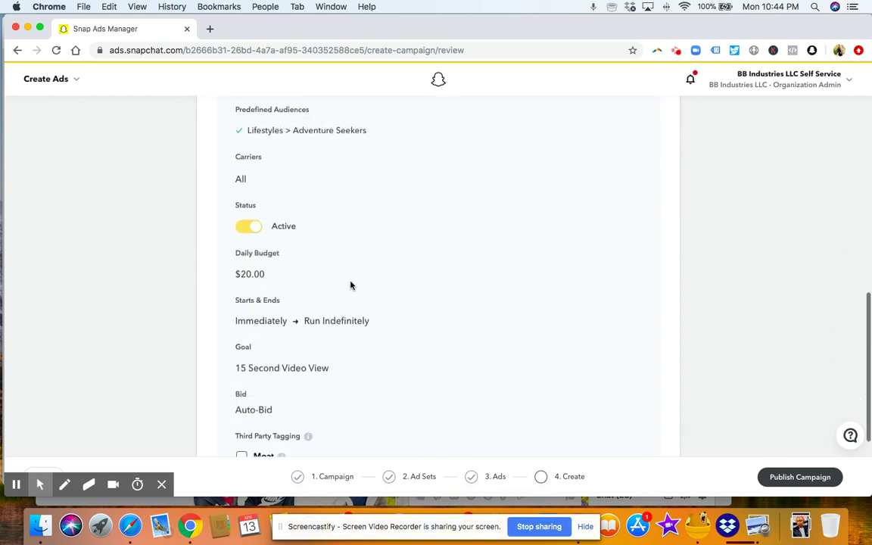
pyautogui.scroll(-5, 328, 294)
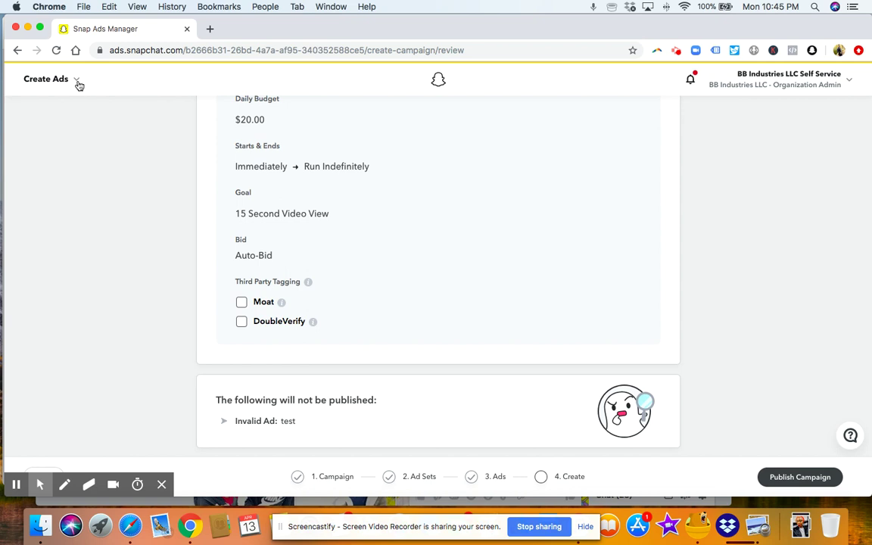
# From the Ads Manager menu, reach the Audience Library and start a New Audience to see its types.
pyautogui.click(78, 84)
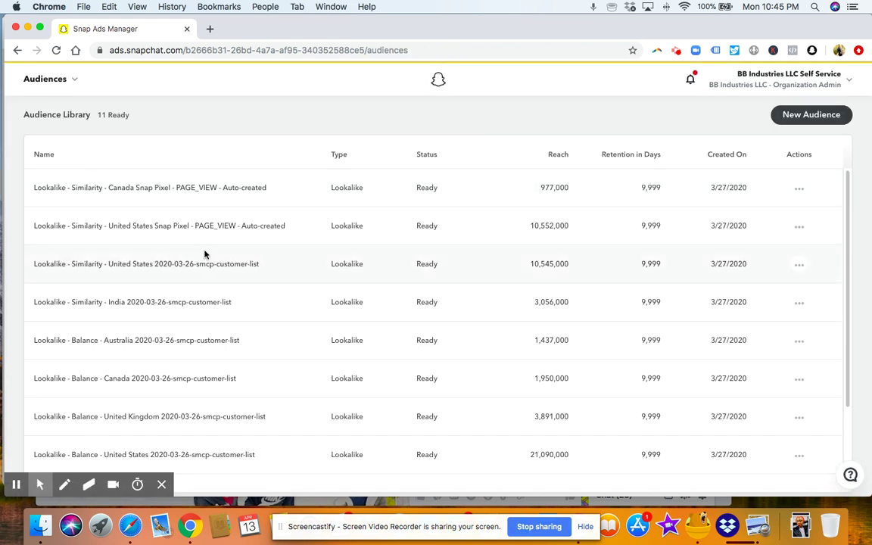
pyautogui.click(802, 123)
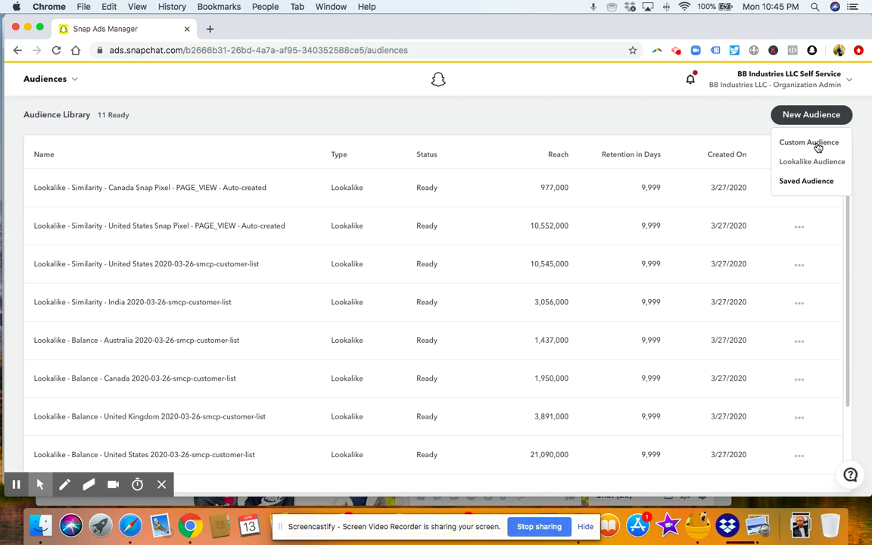